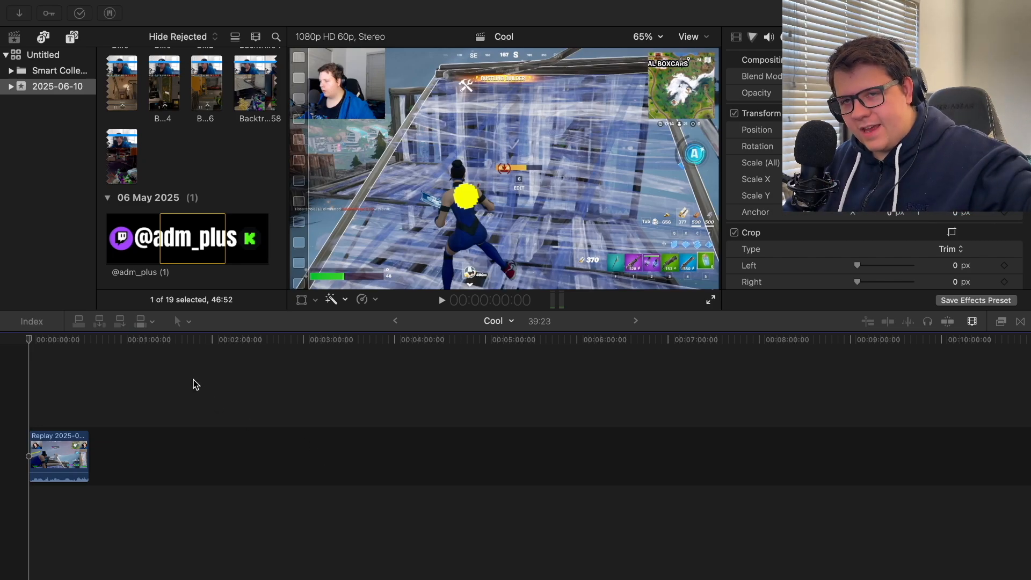
click(63, 405)
scroll(63, 401, up, 5)
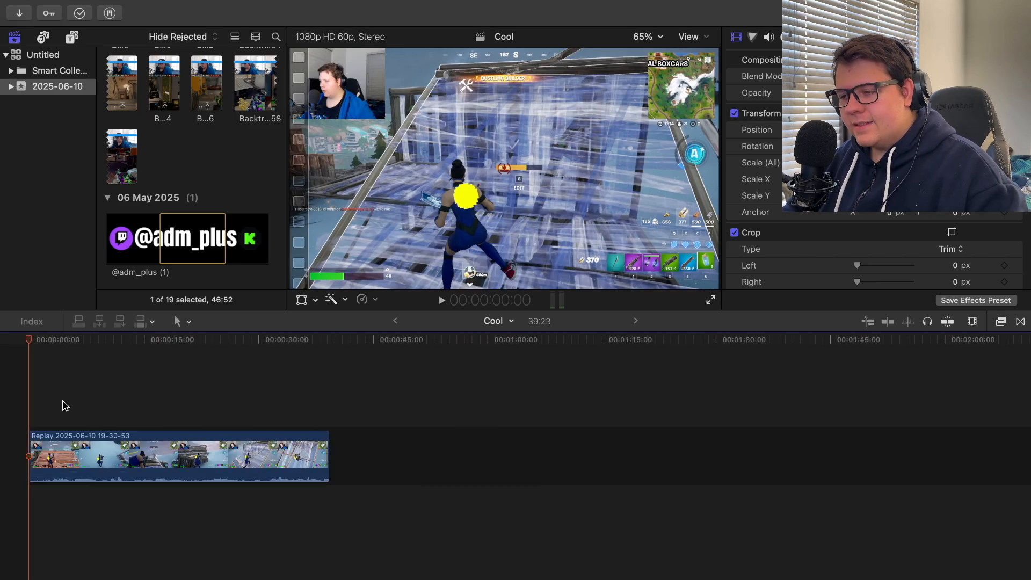
click(206, 414)
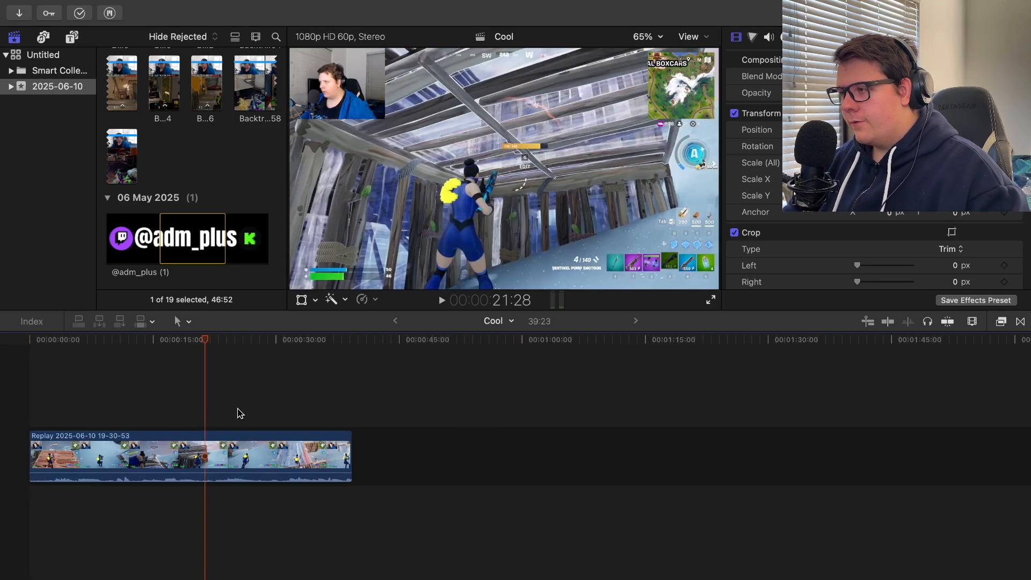
scroll(238, 411, down, 1)
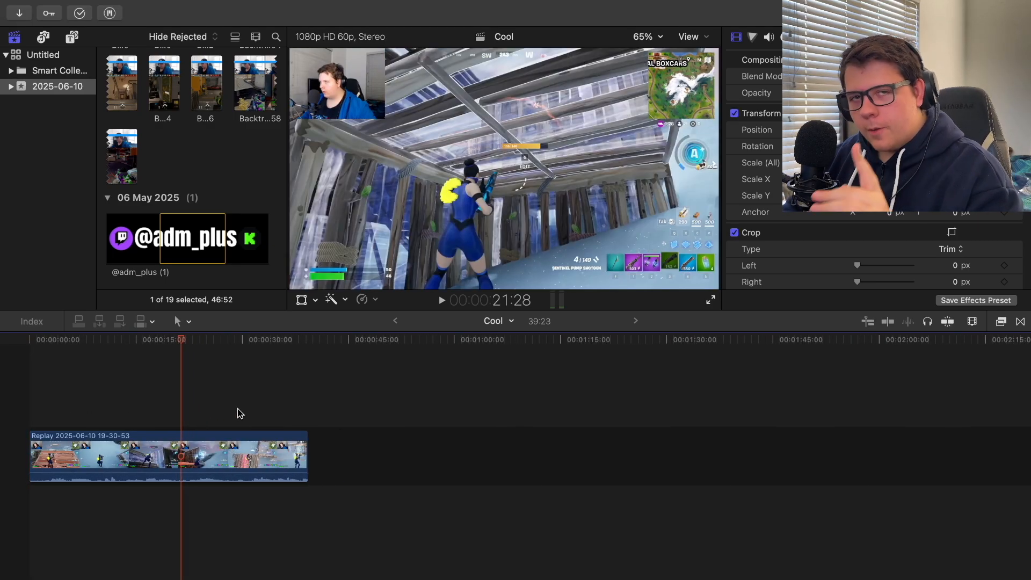
- Change the Cool project's video format to Vertical with a 1080x1920 resolution
scroll(165, 110, up, 10)
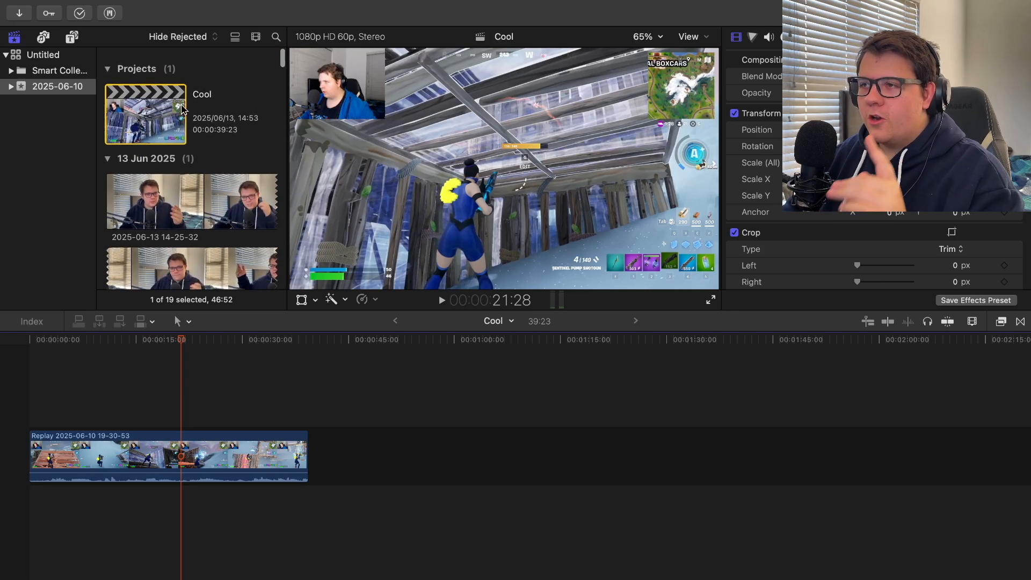
click(165, 110)
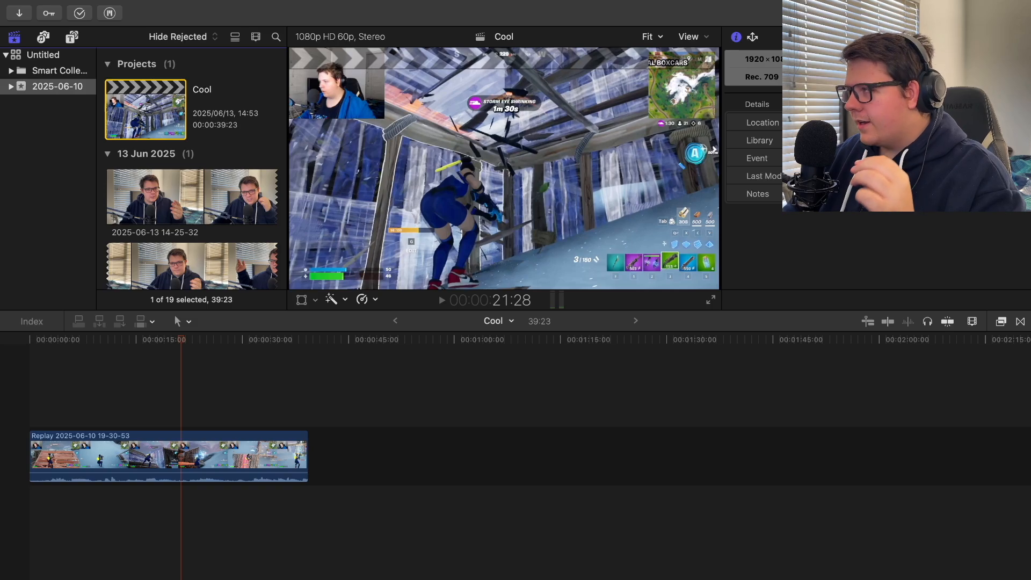
click(1004, 68)
click(486, 244)
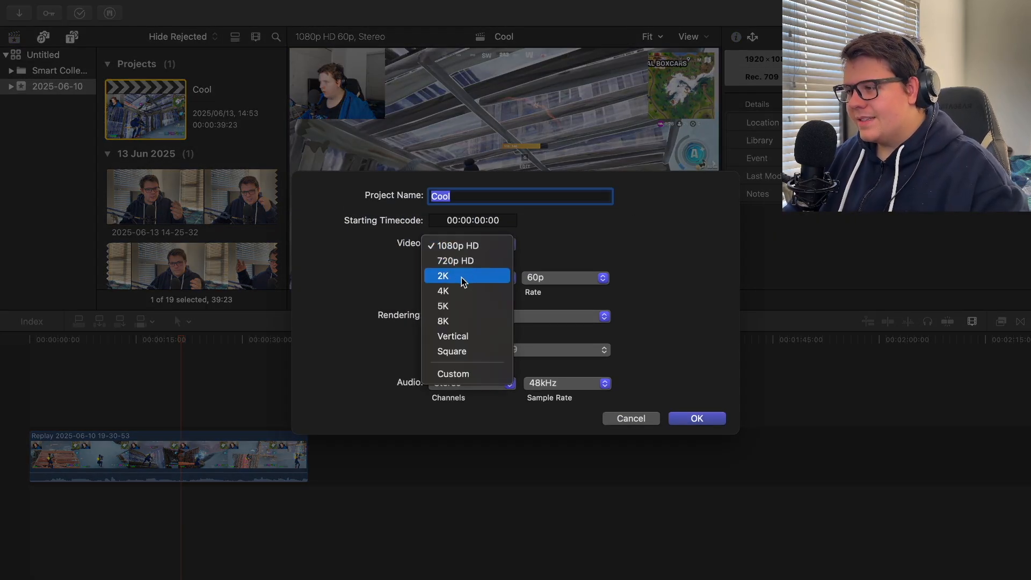
click(454, 336)
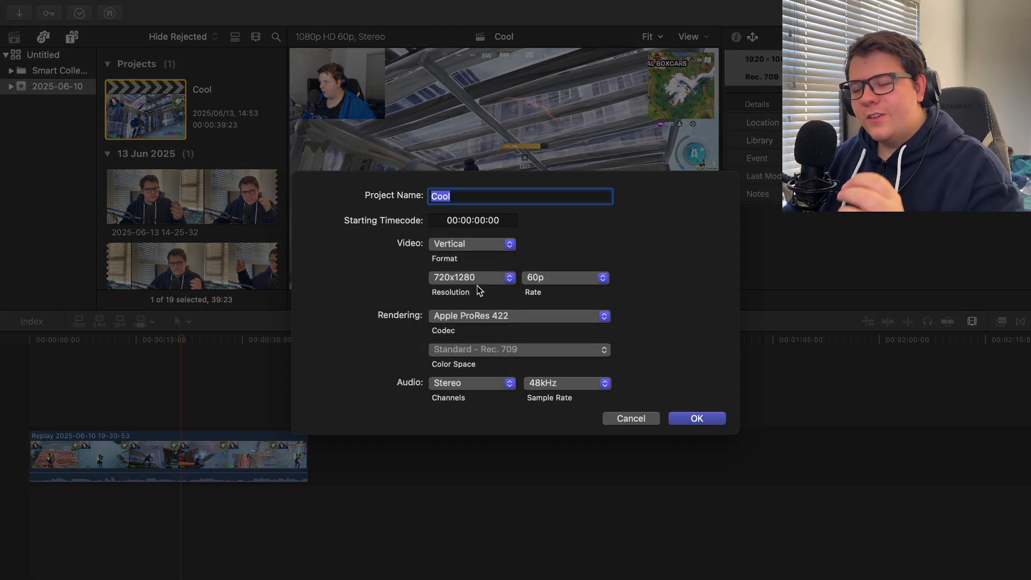
click(479, 283)
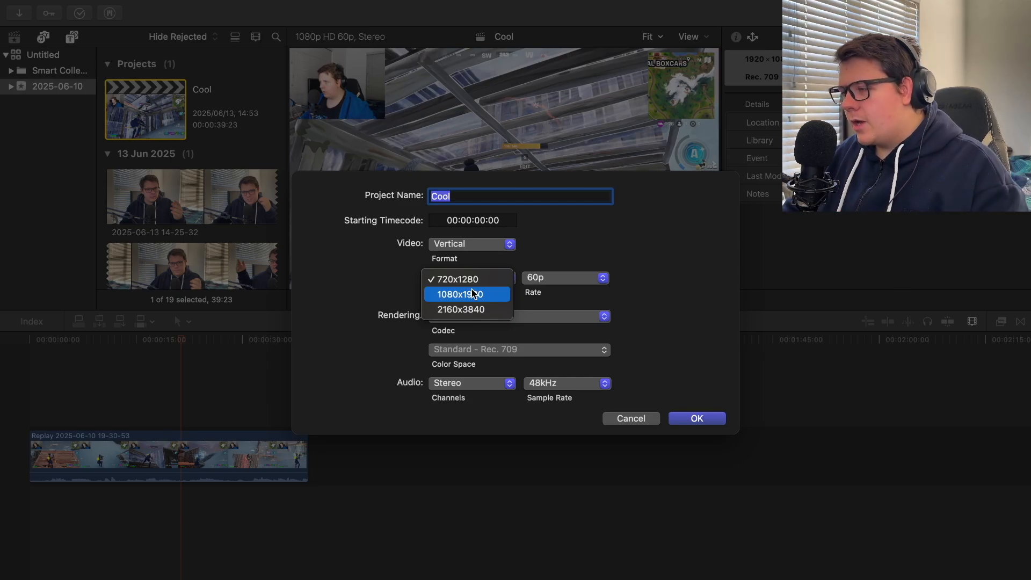
click(472, 293)
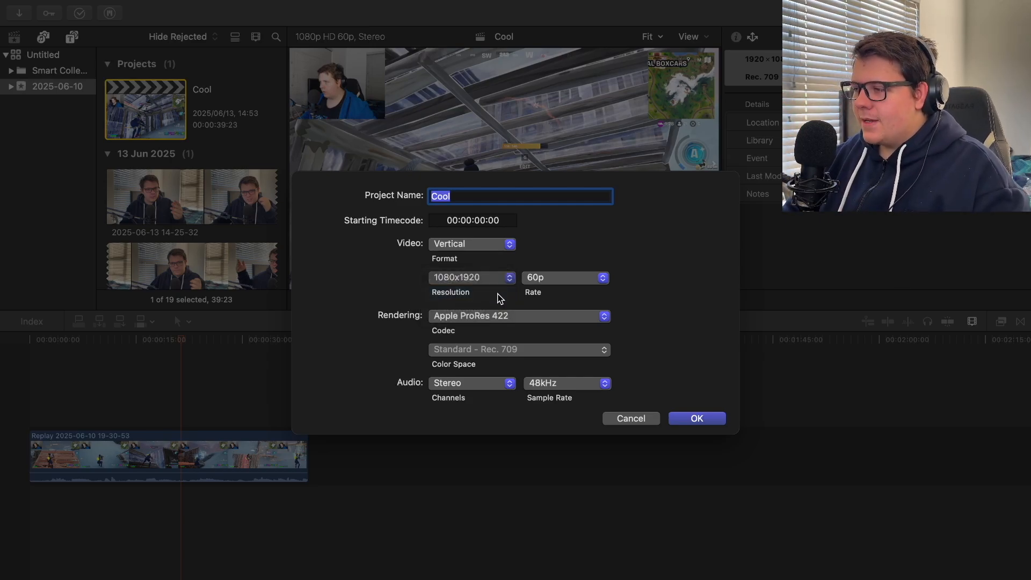
click(565, 287)
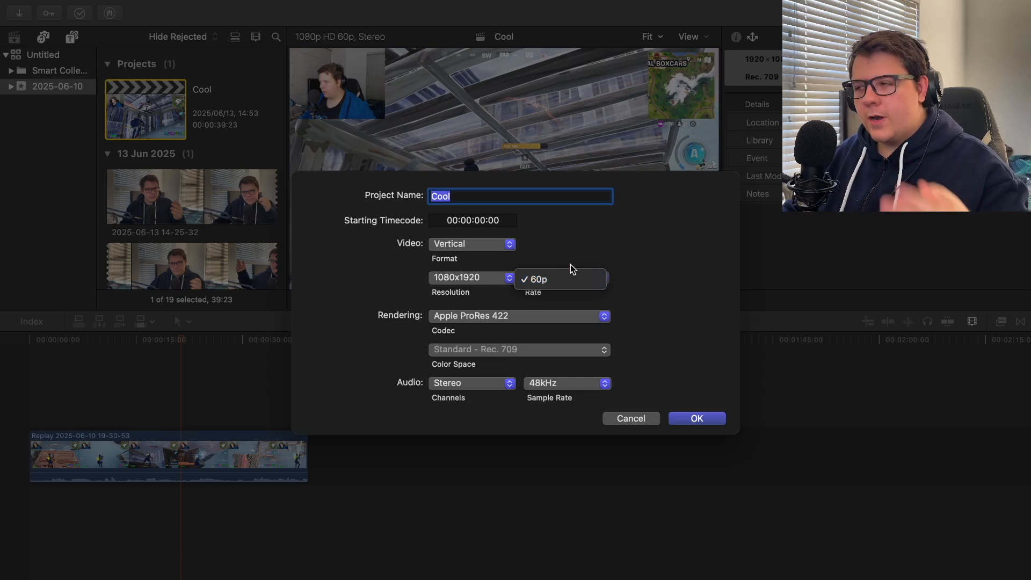
click(570, 262)
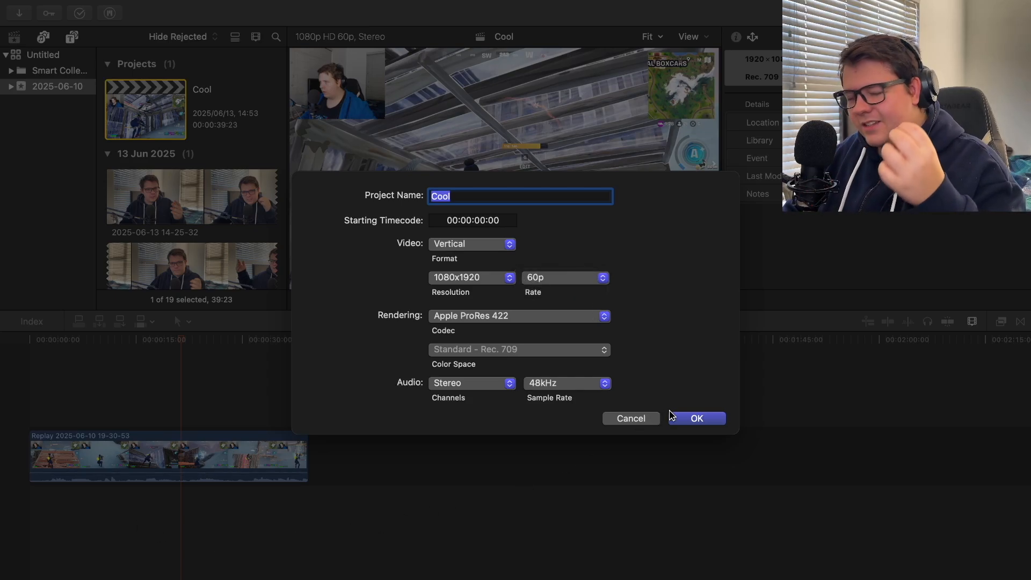
click(697, 418)
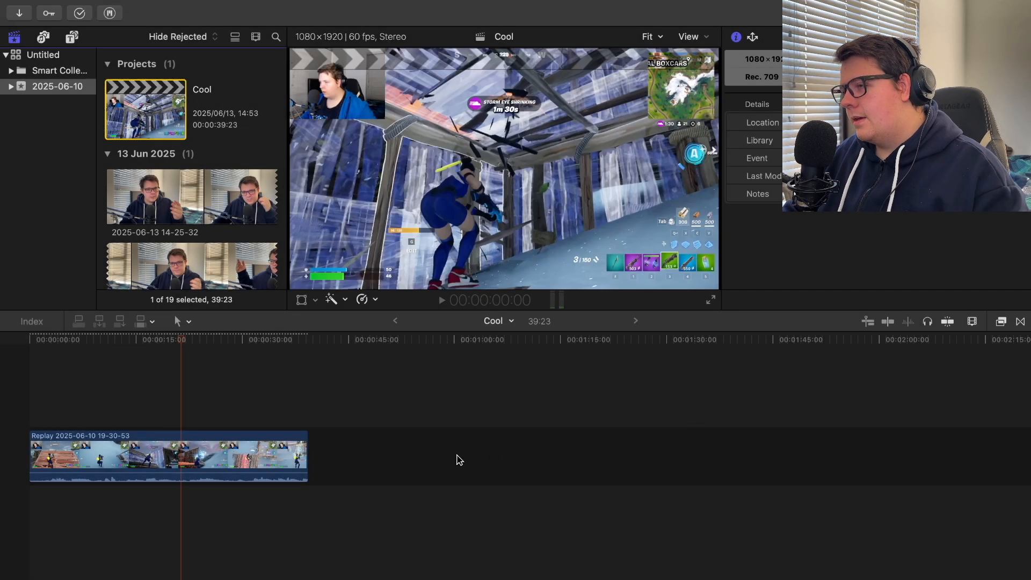
- Play and skim through the replay clip to find the part worth keeping
click(92, 417)
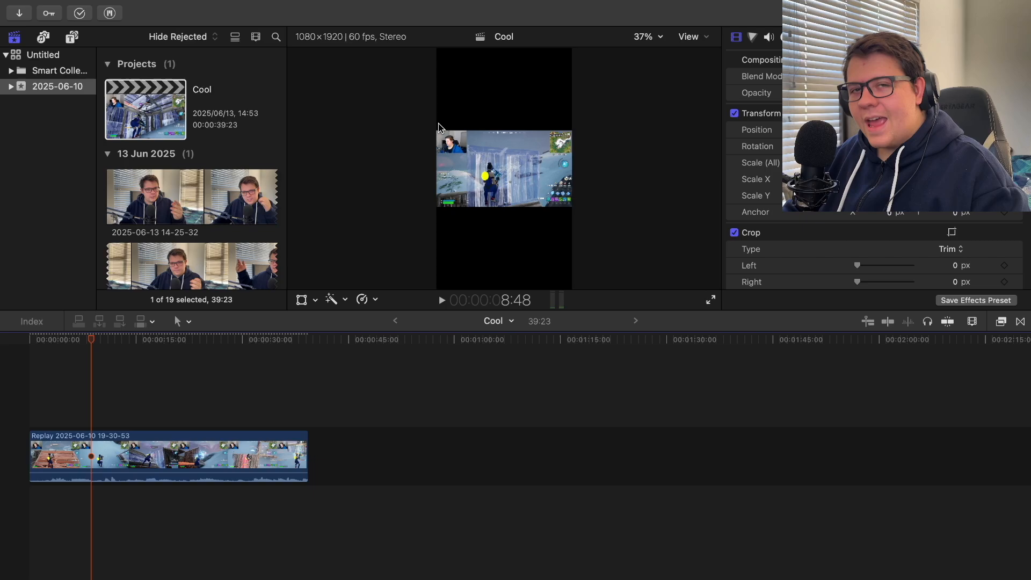
click(127, 420)
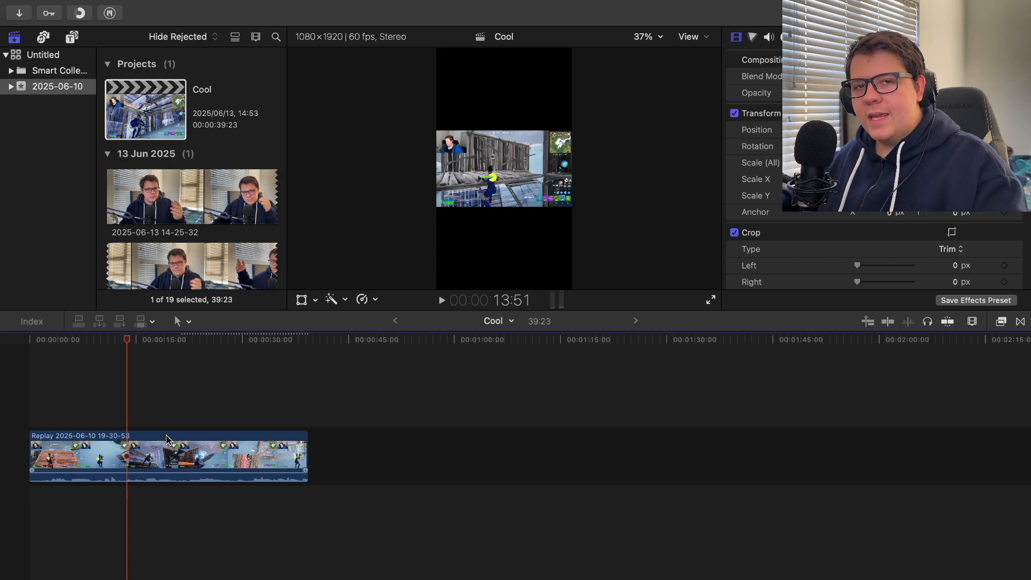
click(155, 440)
key(space)
key(space)
key(space)
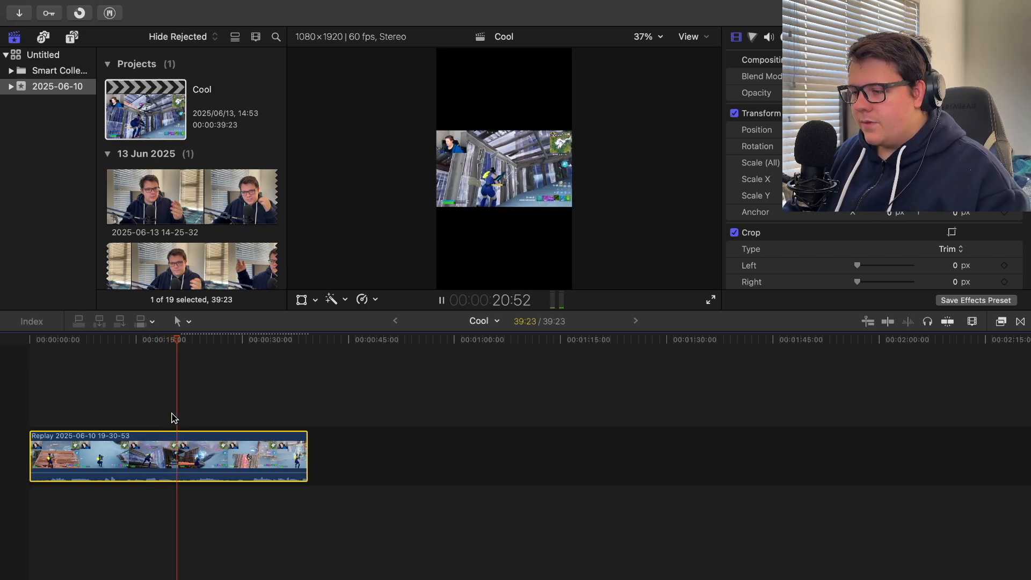
click(244, 417)
click(272, 417)
click(294, 411)
click(198, 411)
click(166, 413)
click(120, 411)
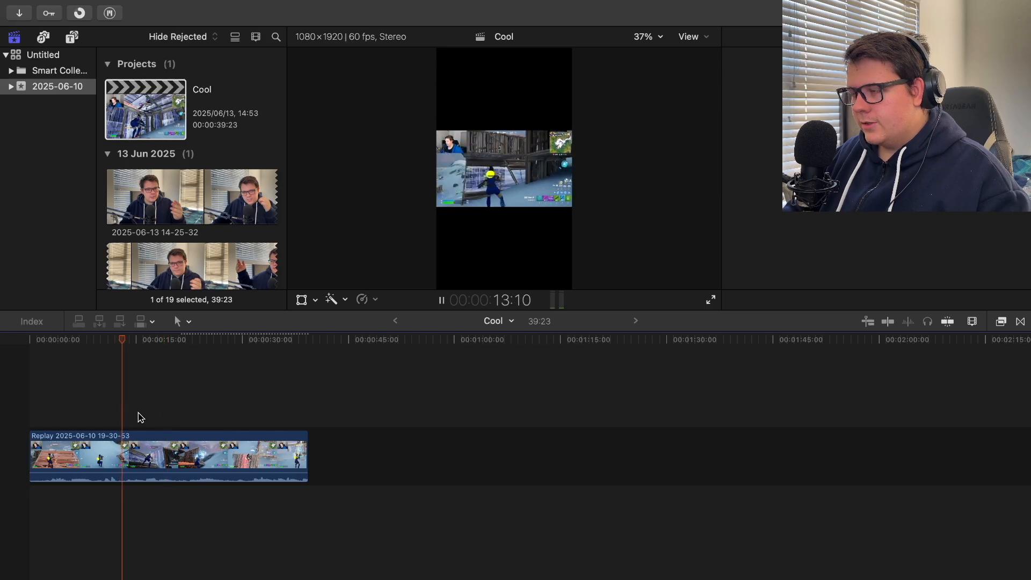
- Split the replay clip at about the 16-second mark and delete the part before the cut
key(space)
key(super+equal)
key(super+equal)
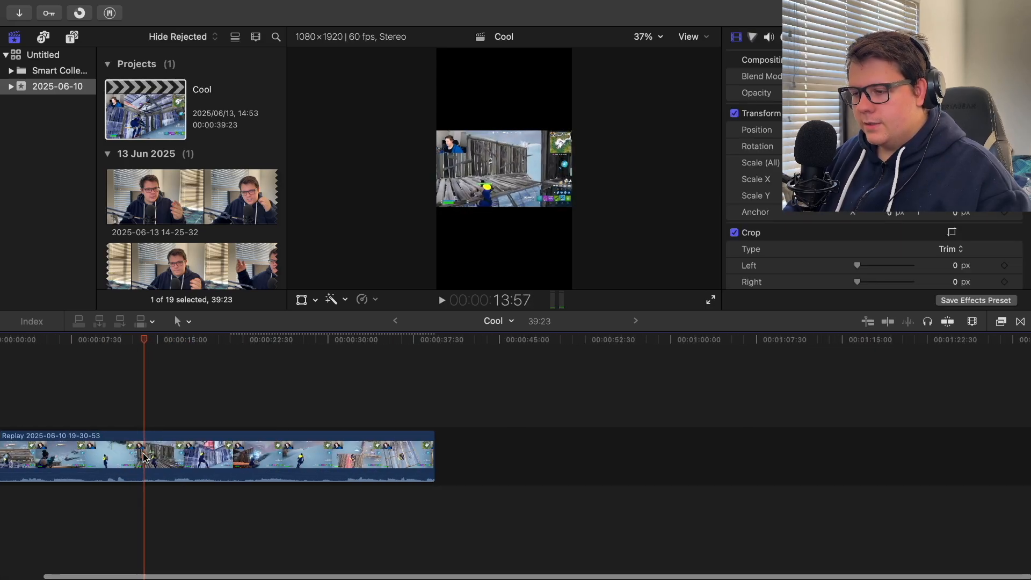
key(b)
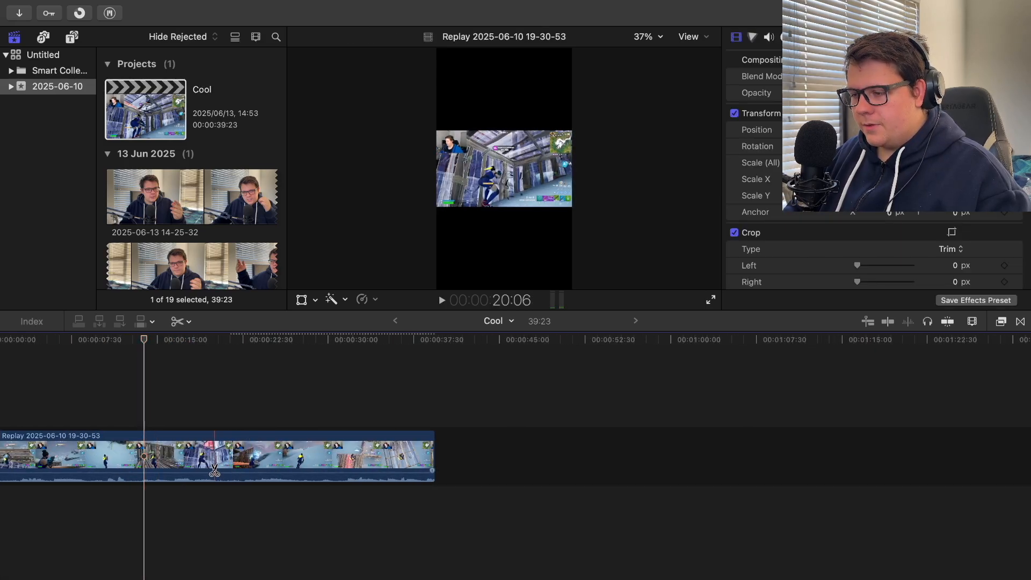
click(171, 462)
key(a)
click(122, 472)
key(Delete)
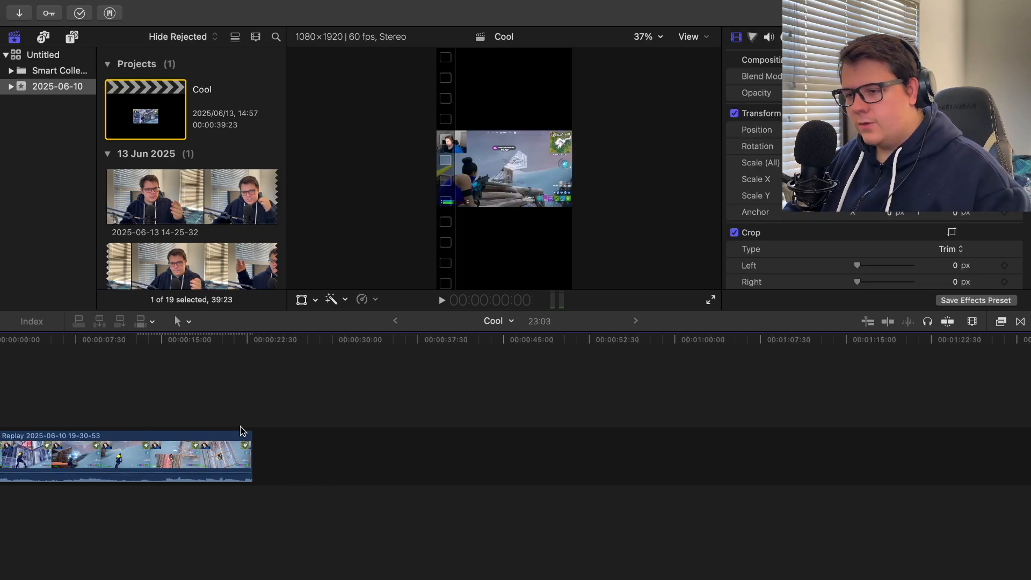
- Split the shortened clip at about 22 seconds and delete the leftover piece at its end
scroll(240, 429, left, 2)
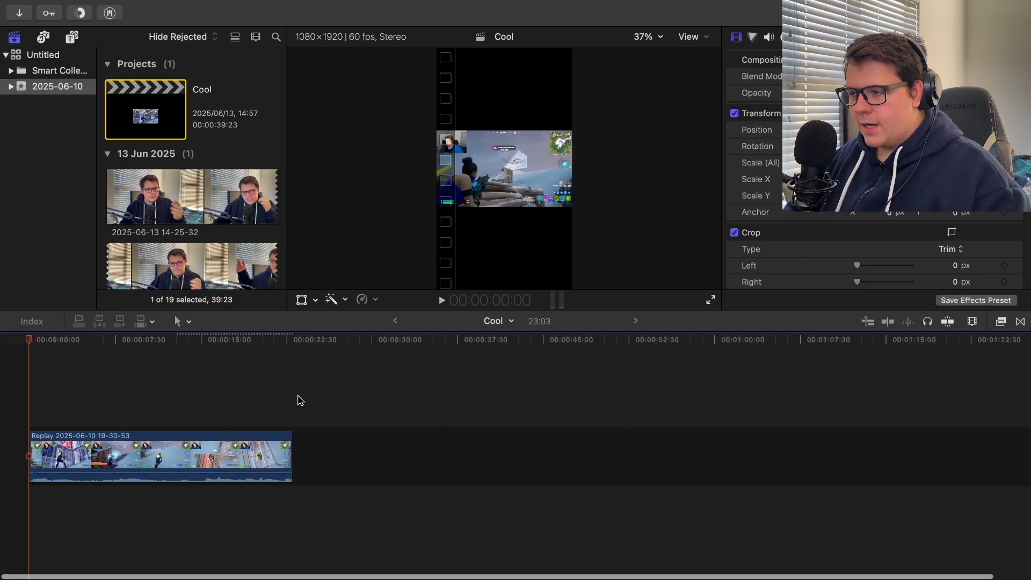
click(268, 407)
key(space)
key(space)
key(b)
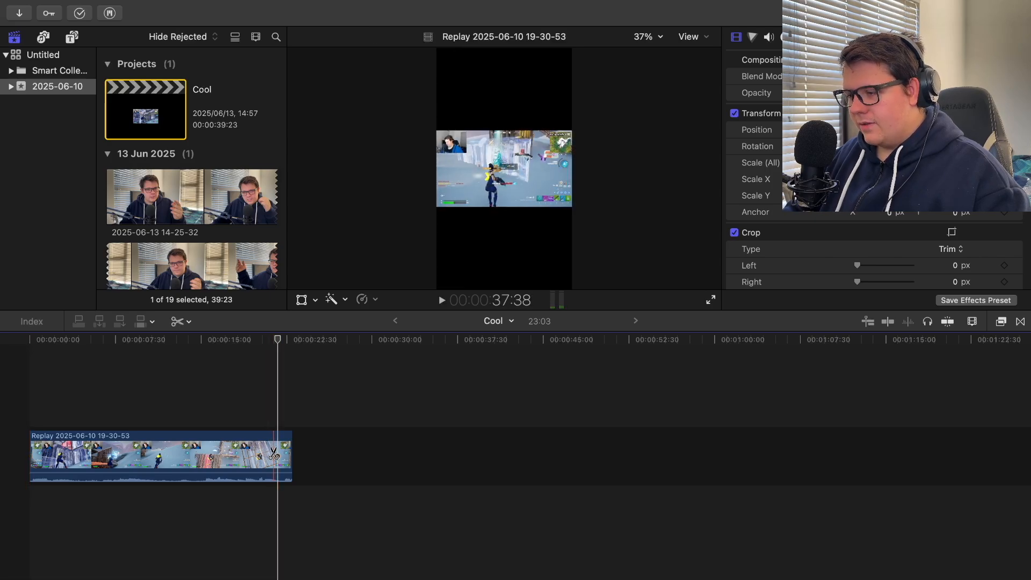
click(279, 454)
key(a)
click(285, 453)
key(Delete)
- Duplicate the trimmed replay clip onto a track directly above the original
click(87, 440)
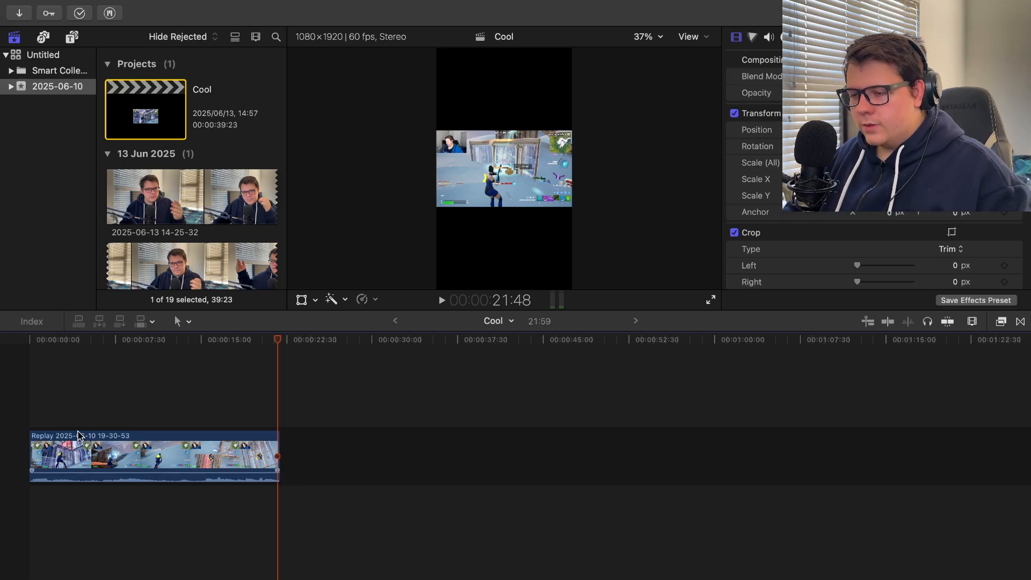
click(32, 430)
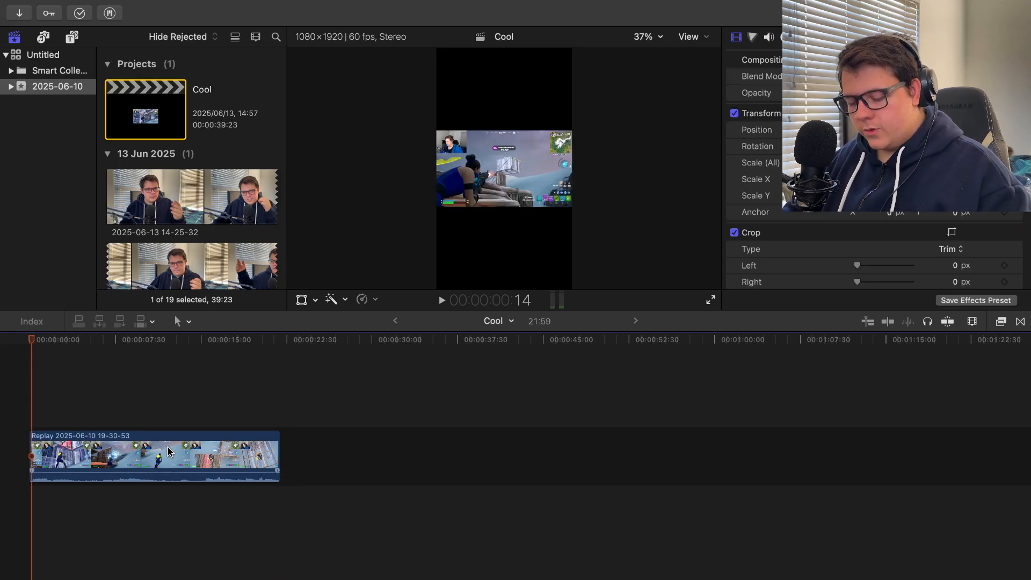
click(167, 454)
drag(167, 454, 163, 407)
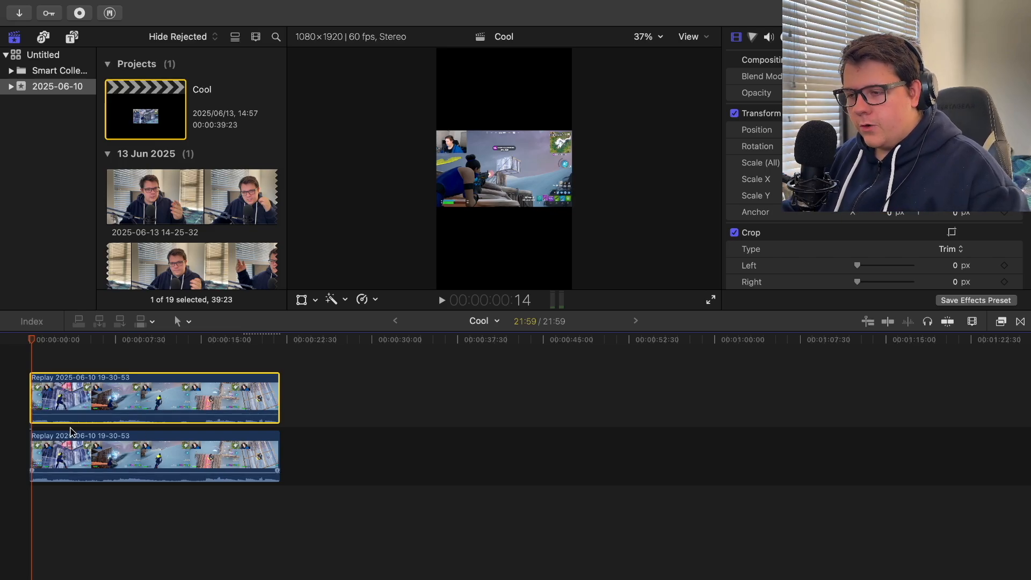
- Scale up the lower replay clip with the Transform tool until it fills the full height of the vertical frame
click(158, 456)
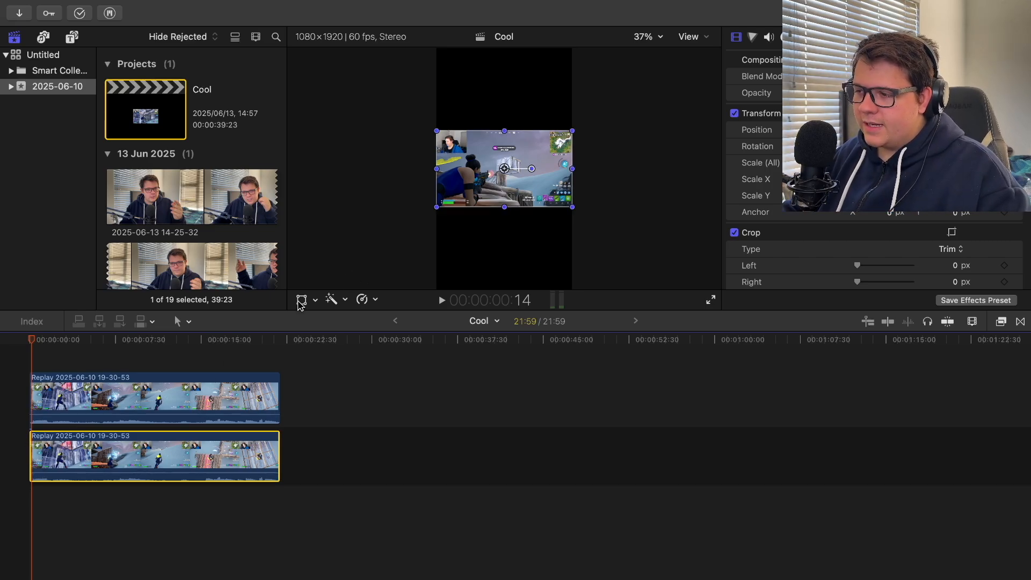
click(301, 299)
drag(435, 208, 292, 289)
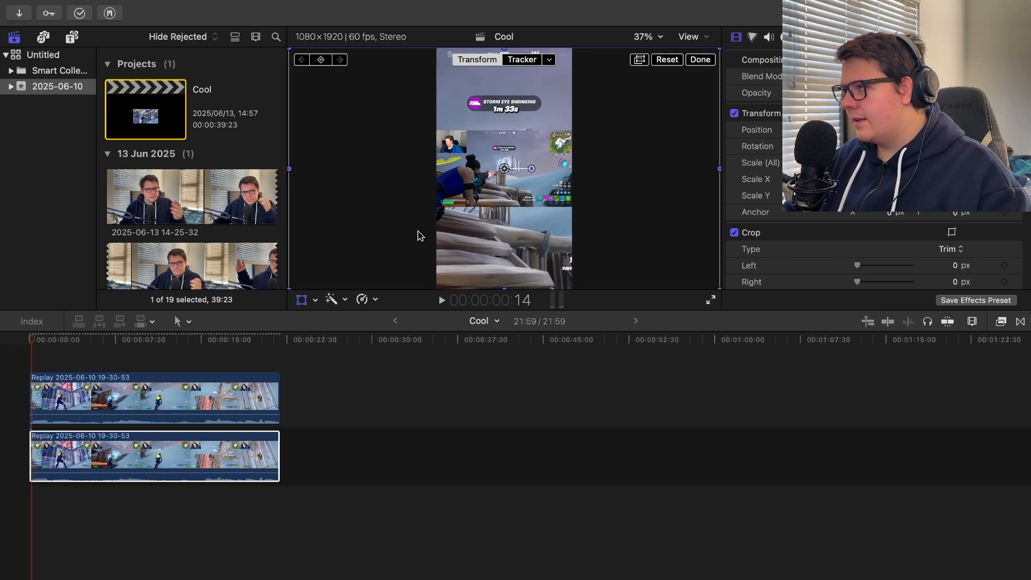
click(701, 61)
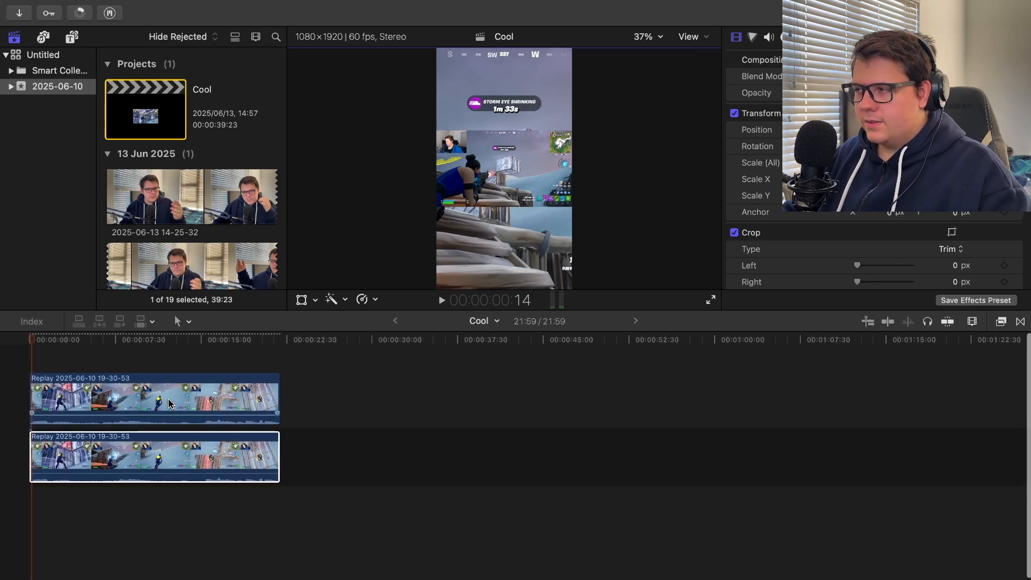
- Duplicate the upper replay clip to make a third stacked copy on the timeline
click(159, 413)
drag(159, 414, 156, 357)
click(129, 457)
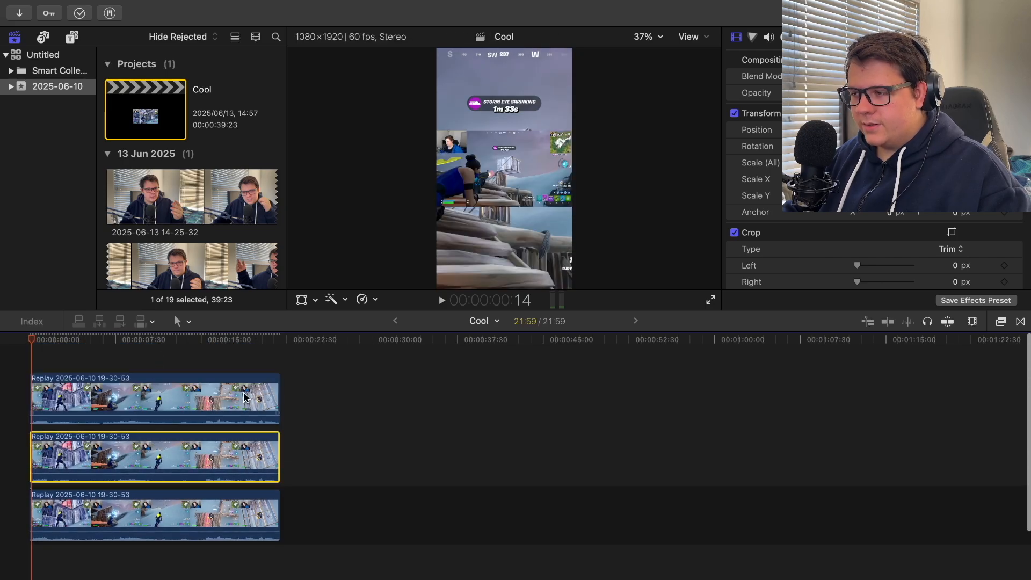
- Enlarge the middle replay clip to about full frame height and shift it left so its right side with the weapon inventory fills the frame
click(102, 370)
key(super+4)
click(161, 456)
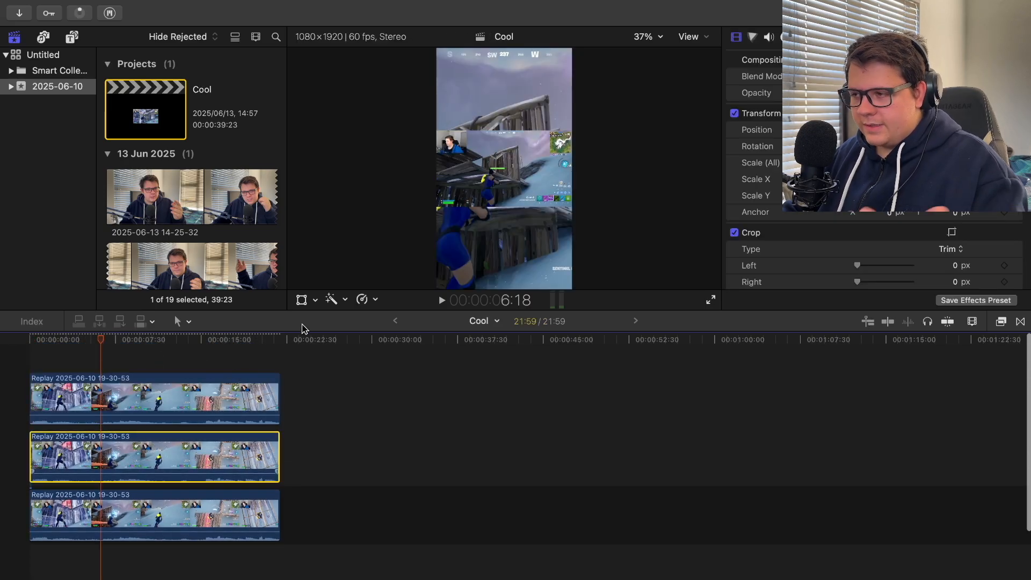
click(301, 300)
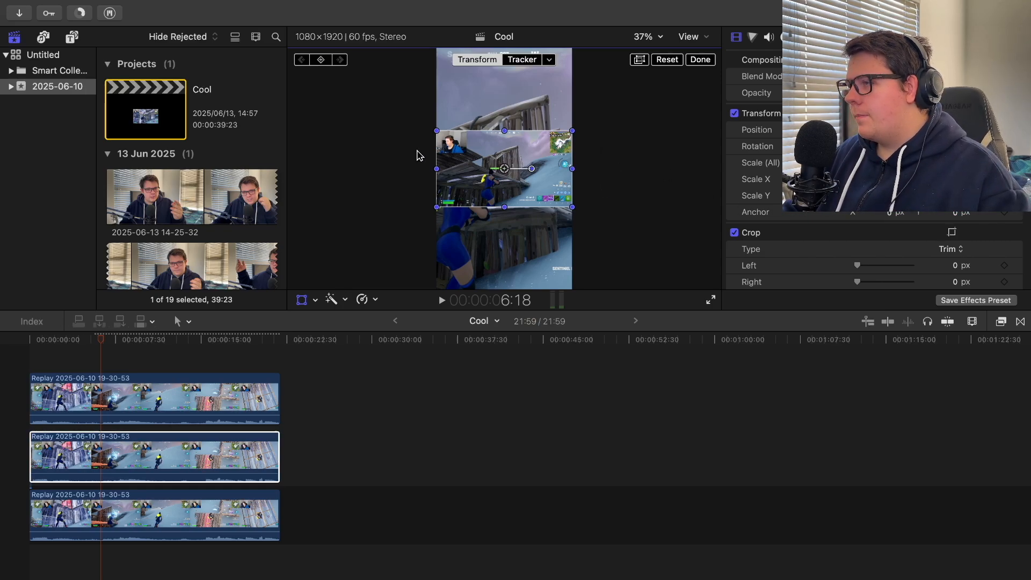
drag(432, 132, 289, 70)
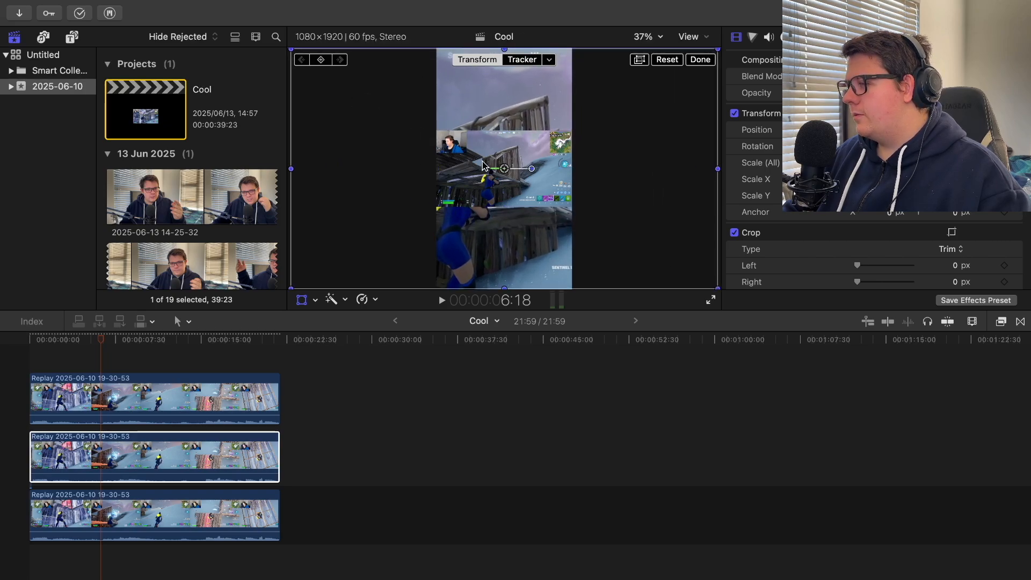
drag(504, 169, 357, 172)
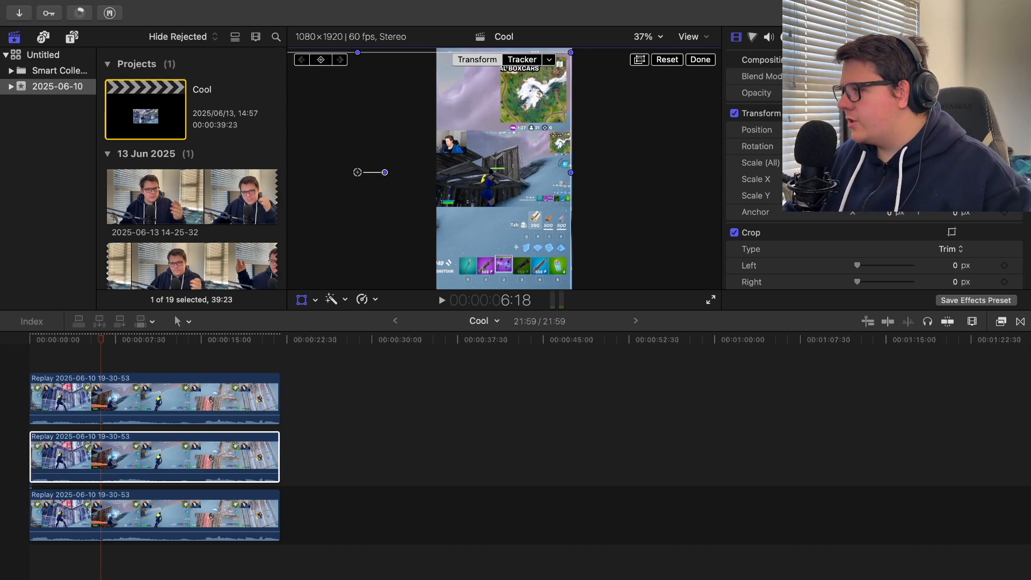
- Crop the middle replay clip by 907 px from its upper edge and 56 px from its lower edge, isolating the weapon inventory strip
scroll(836, 216, down, 3)
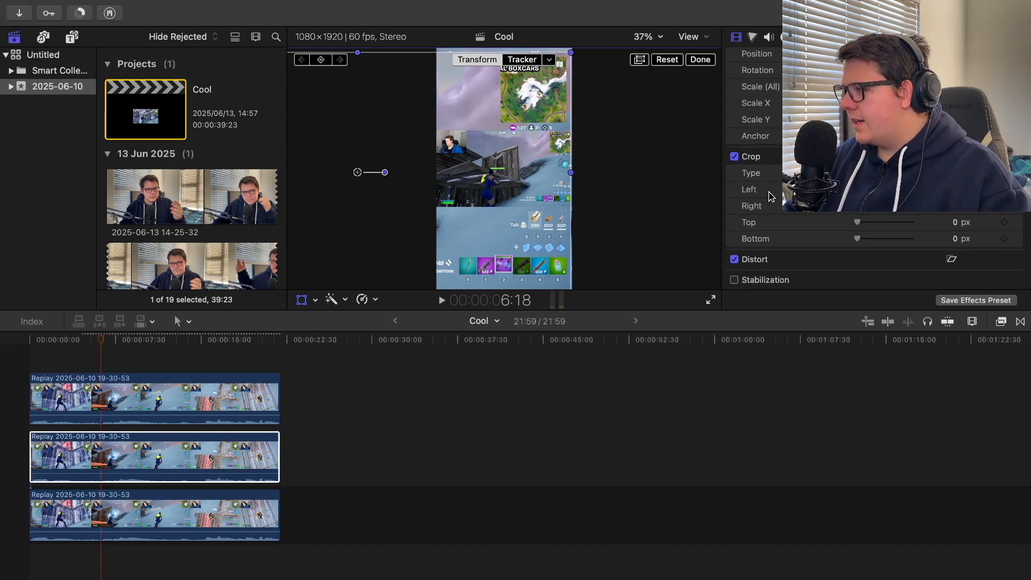
scroll(772, 197, up, 3)
scroll(805, 240, up, 1)
scroll(809, 247, down, 1)
drag(858, 270, 905, 279)
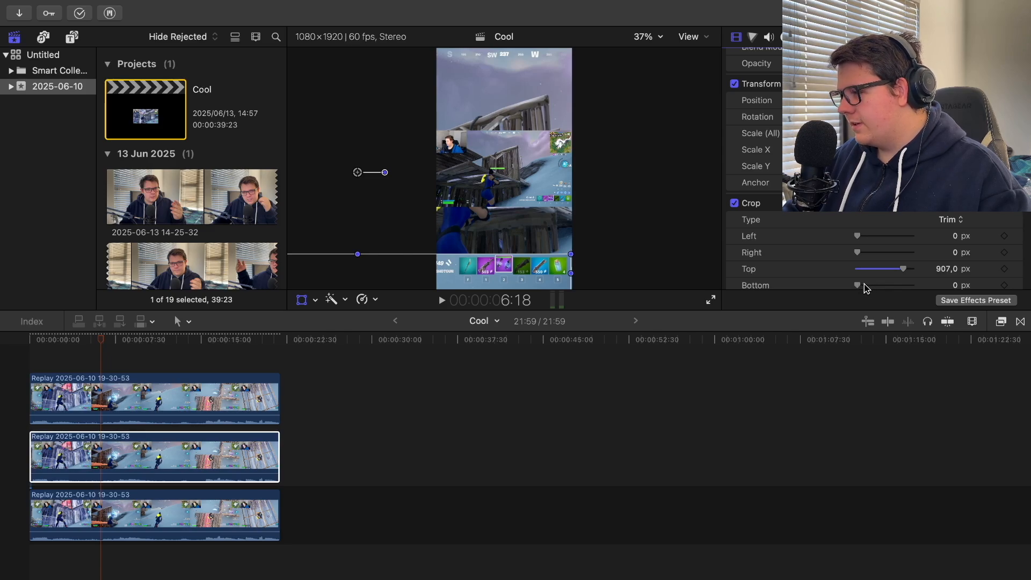
scroll(869, 285, down, 1)
drag(858, 259, 862, 262)
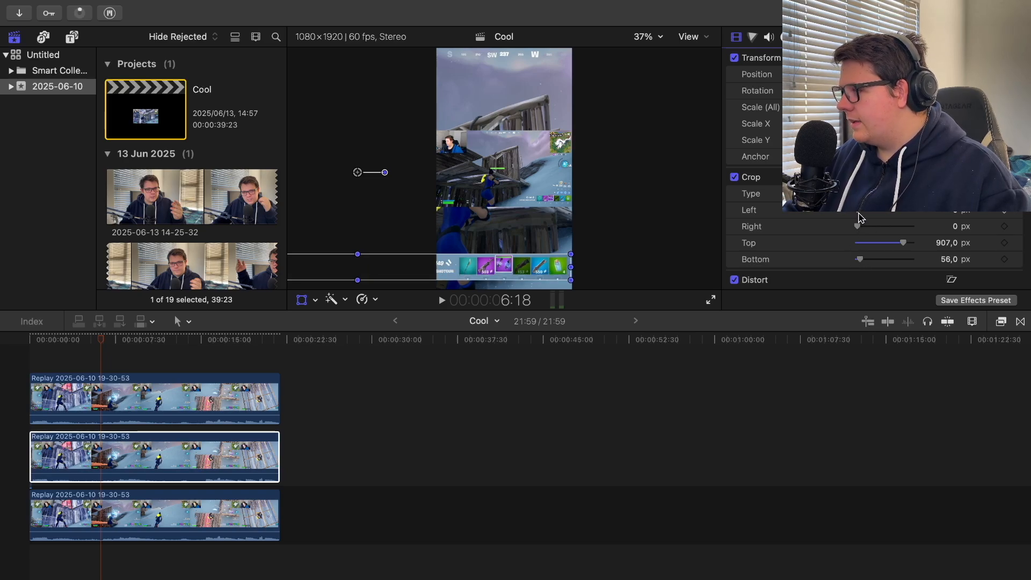
- Trim the left and right edges of the middle replay clip tightly around the weapon inventory slots
drag(871, 217, 931, 220)
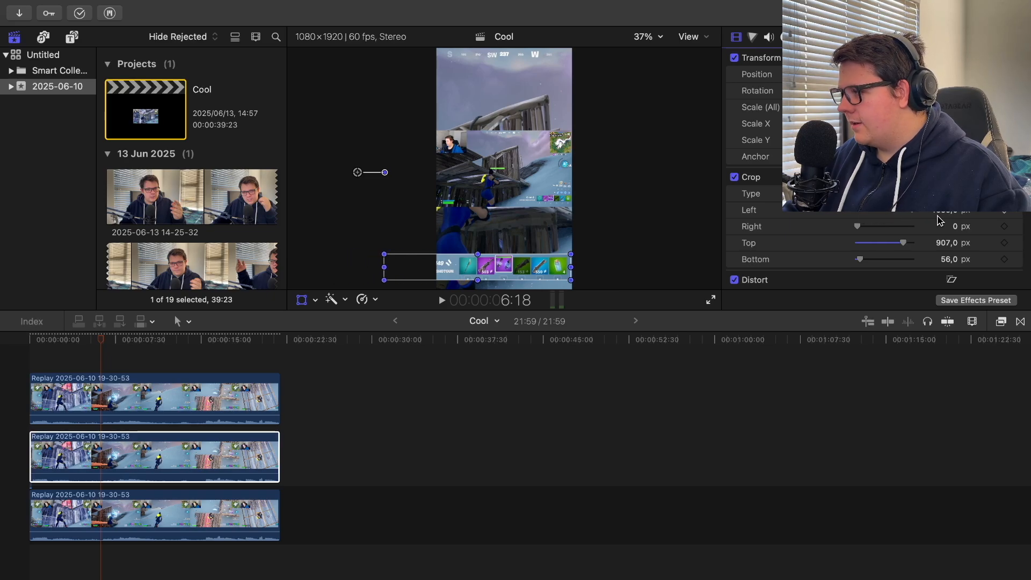
click(316, 299)
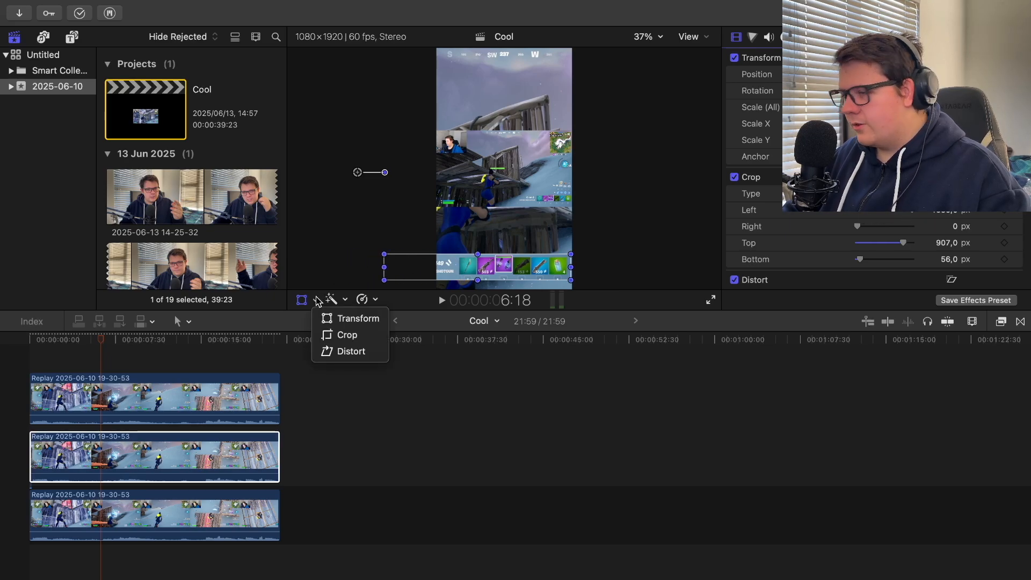
click(324, 334)
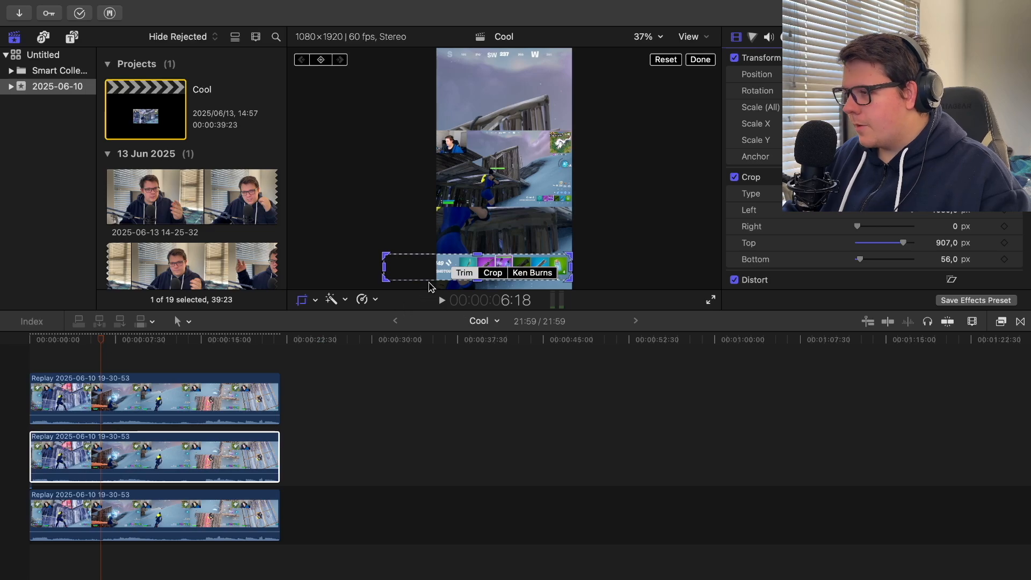
drag(385, 268, 460, 275)
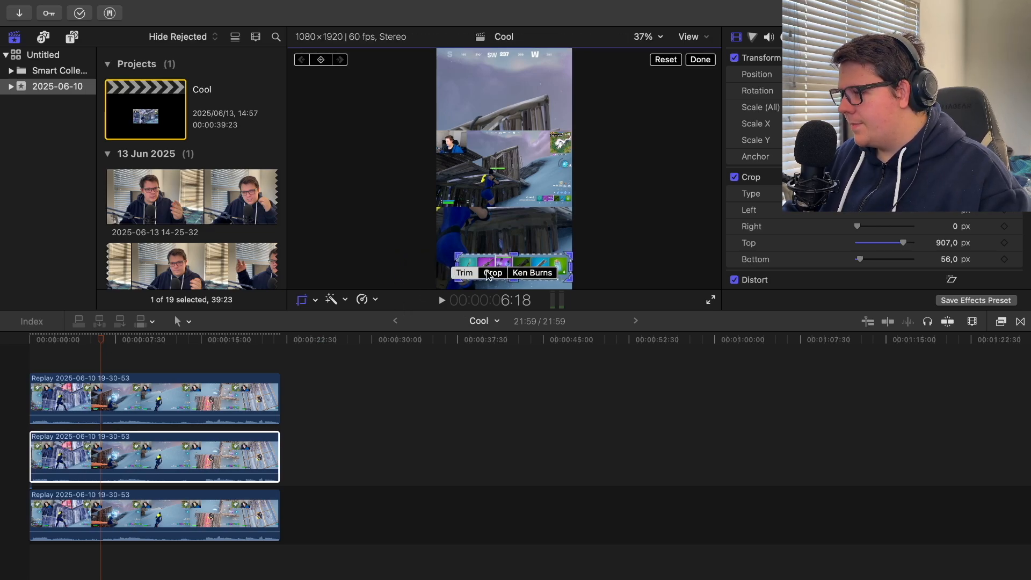
drag(571, 268, 571, 271)
click(701, 59)
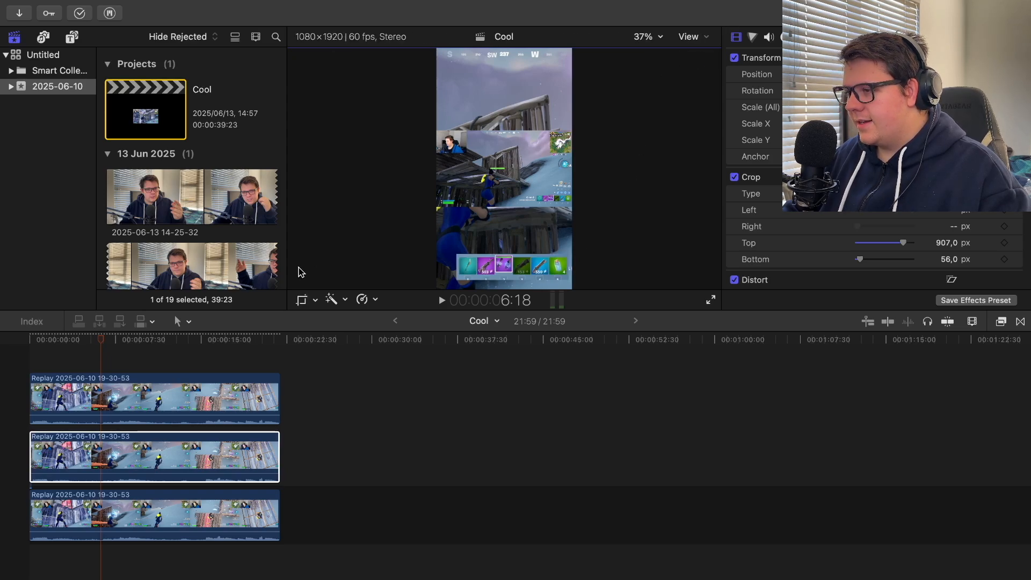
- Scale down the cropped inventory strip with the Transform tool and place it in the lower-right corner of the vertical frame
click(317, 299)
click(344, 318)
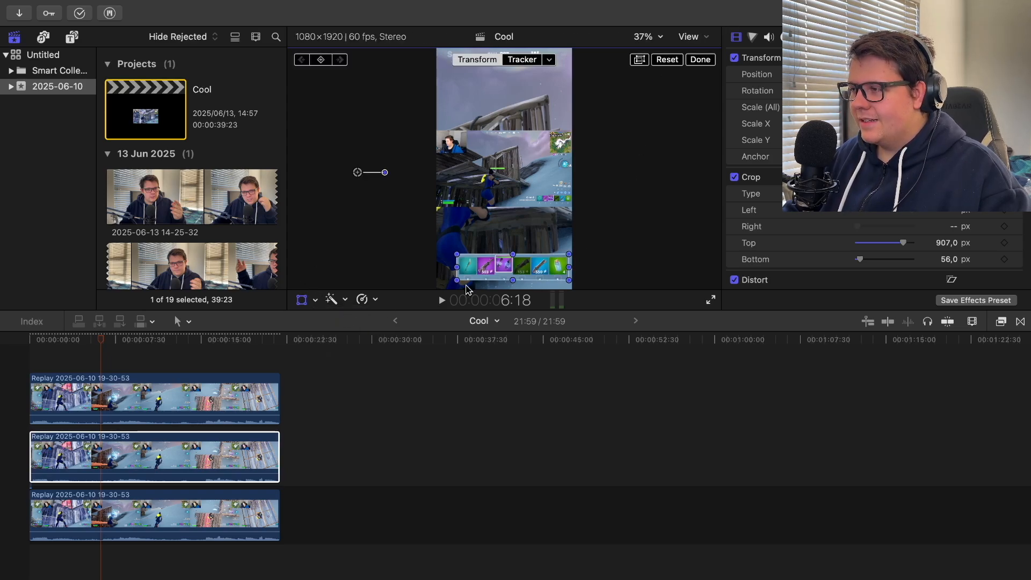
drag(572, 280, 472, 233)
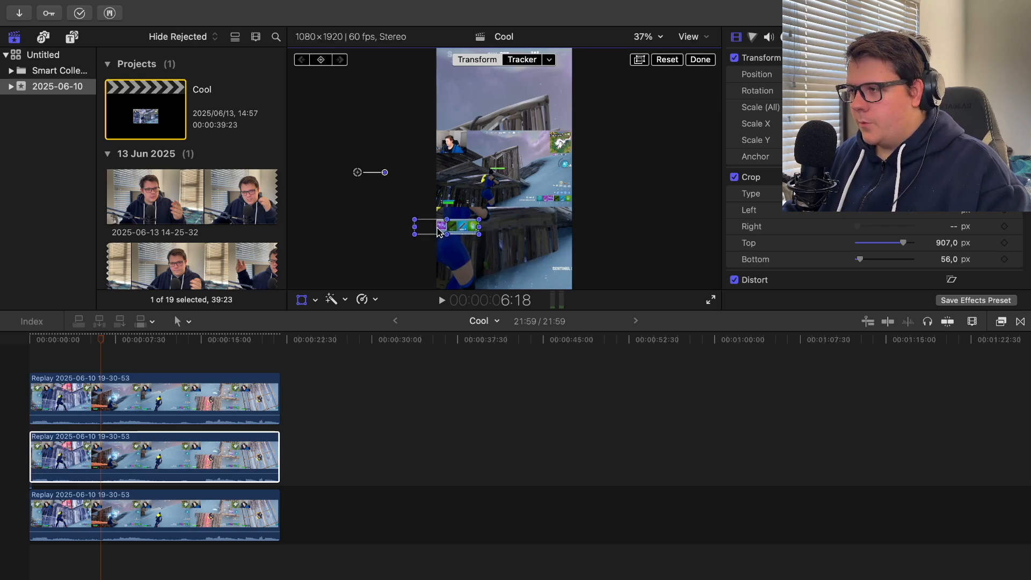
drag(357, 174, 449, 225)
click(610, 197)
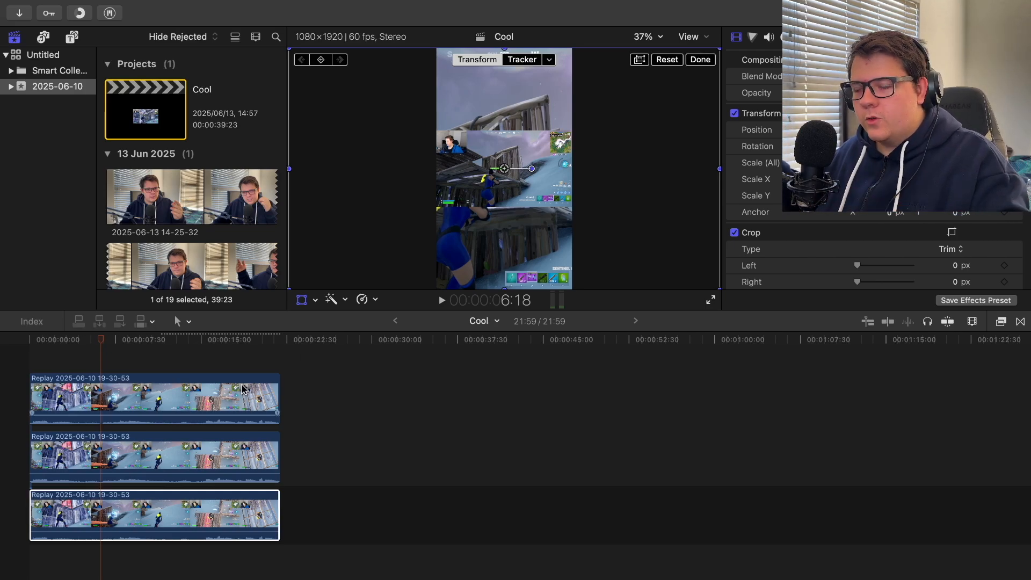
- Enlarge the uppermost replay clip to about full frame height and shift it right so the webcam area sits inside the frame
click(71, 366)
click(91, 408)
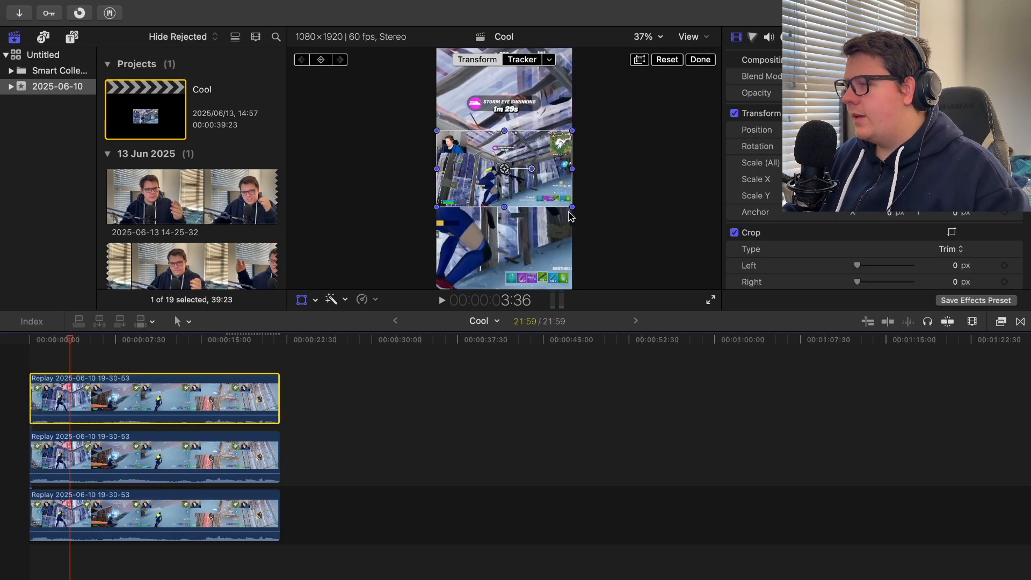
mouse_move(570, 209)
mouse_down()
mouse_move(742, 263)
mouse_move(573, 207)
mouse_up()
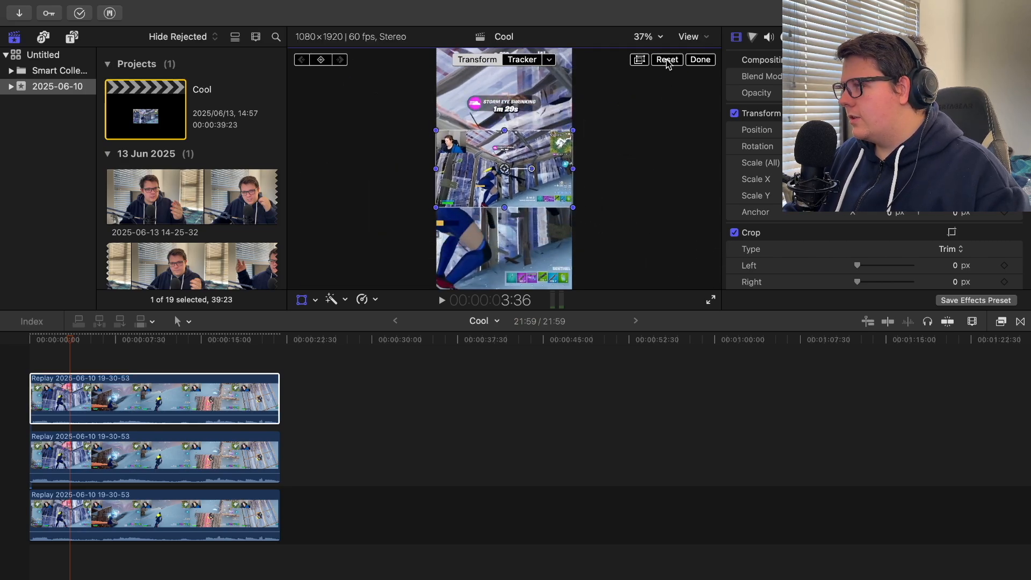
drag(437, 207, 296, 288)
drag(516, 172, 668, 169)
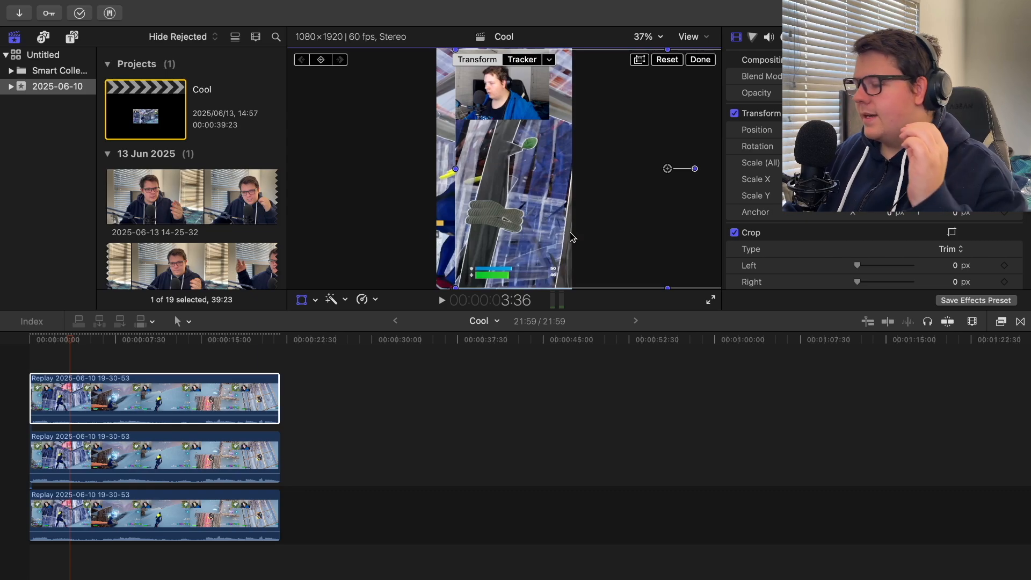
- Add the Shapes generator above the replay clips at the start of the timeline and extend it to their full length
click(72, 38)
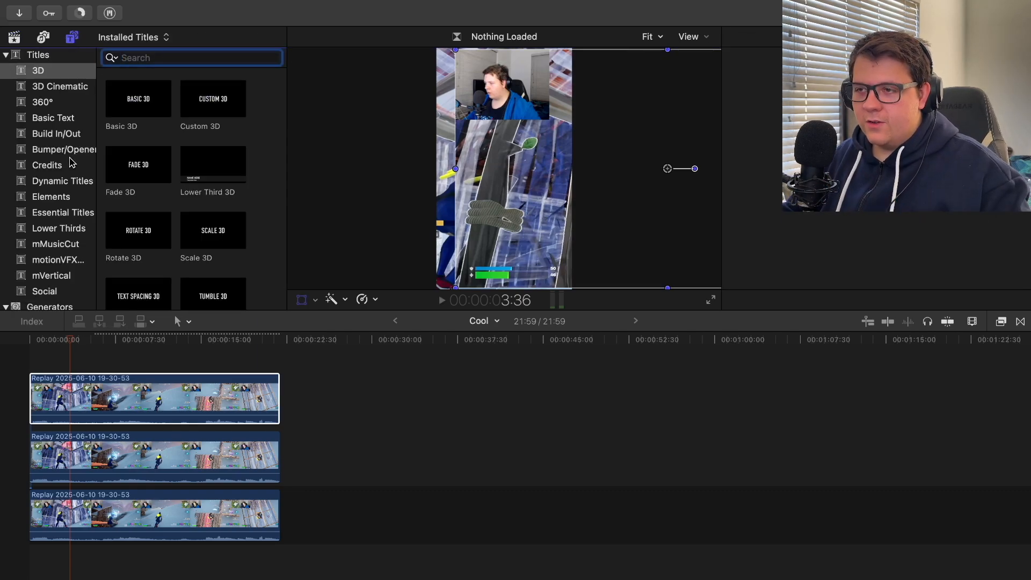
scroll(72, 163, down, 3)
scroll(73, 162, up, 2)
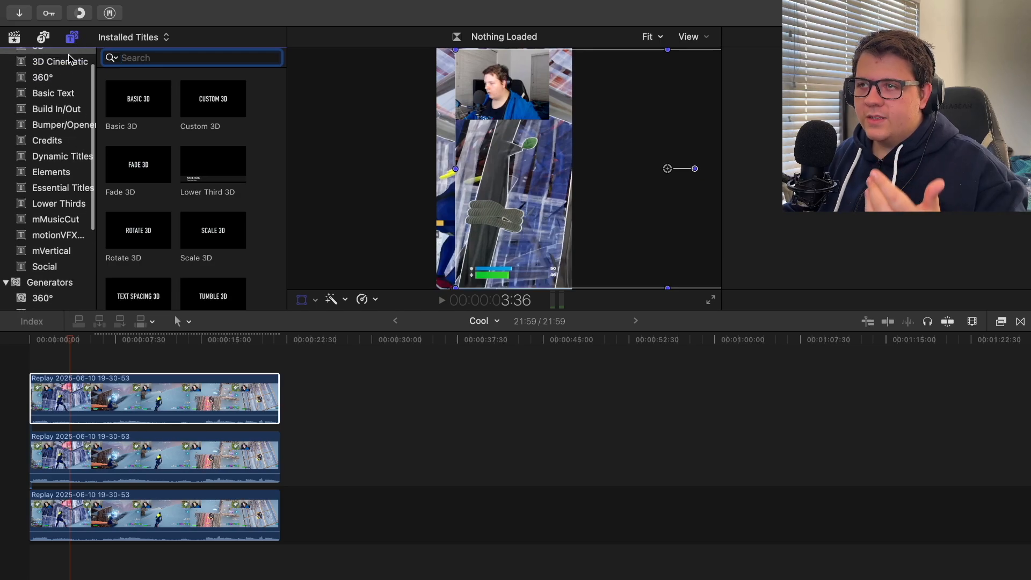
scroll(71, 230, down, 4)
click(51, 223)
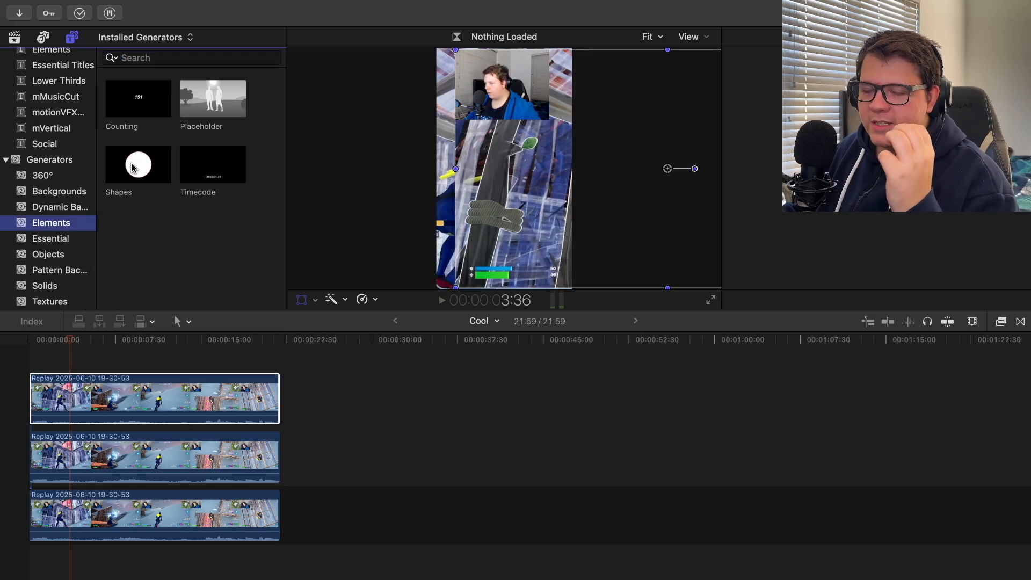
drag(124, 171, 24, 344)
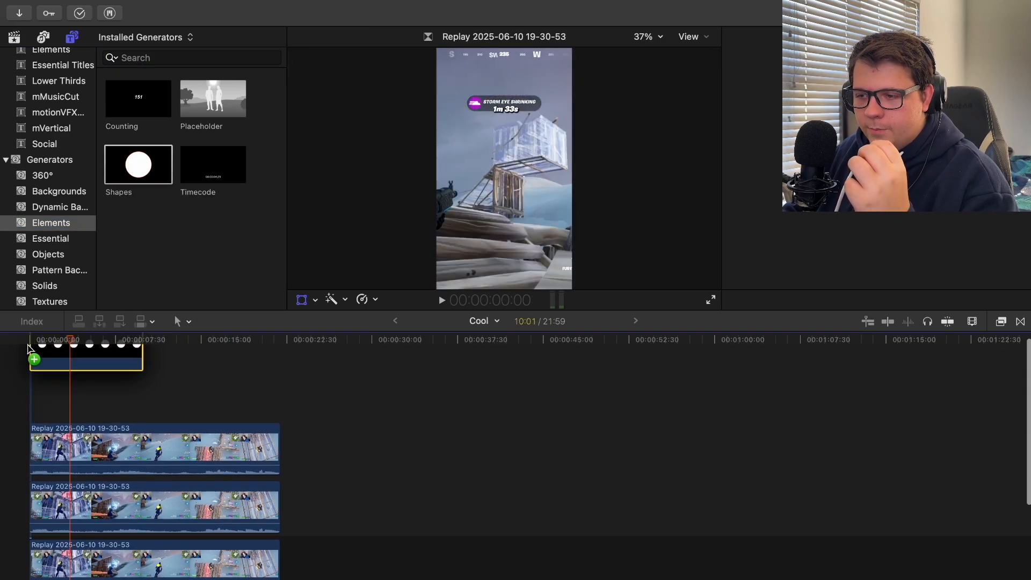
drag(144, 400, 278, 397)
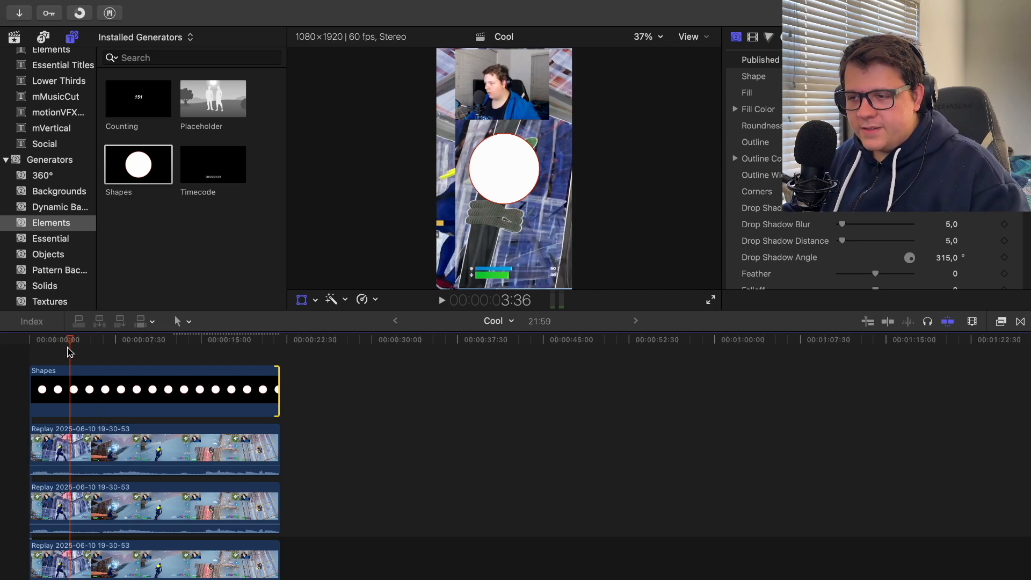
- Split the uppermost replay clip at two points to isolate a short section starting at about 8:35
drag(73, 342, 203, 375)
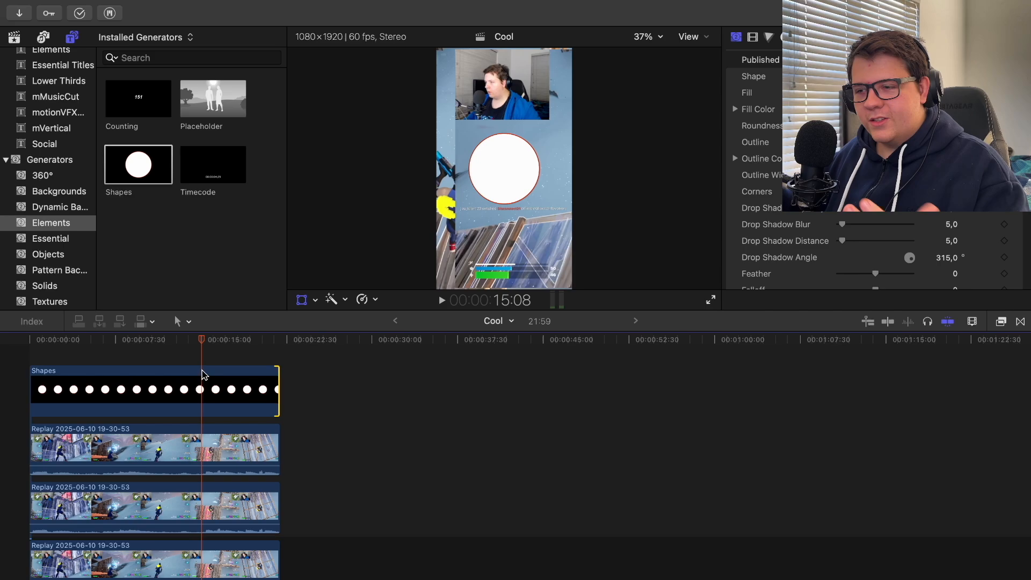
key(b)
click(126, 454)
click(146, 454)
- Split the Shapes clip at the same two points as the replay clip below and delete its short middle section
click(128, 400)
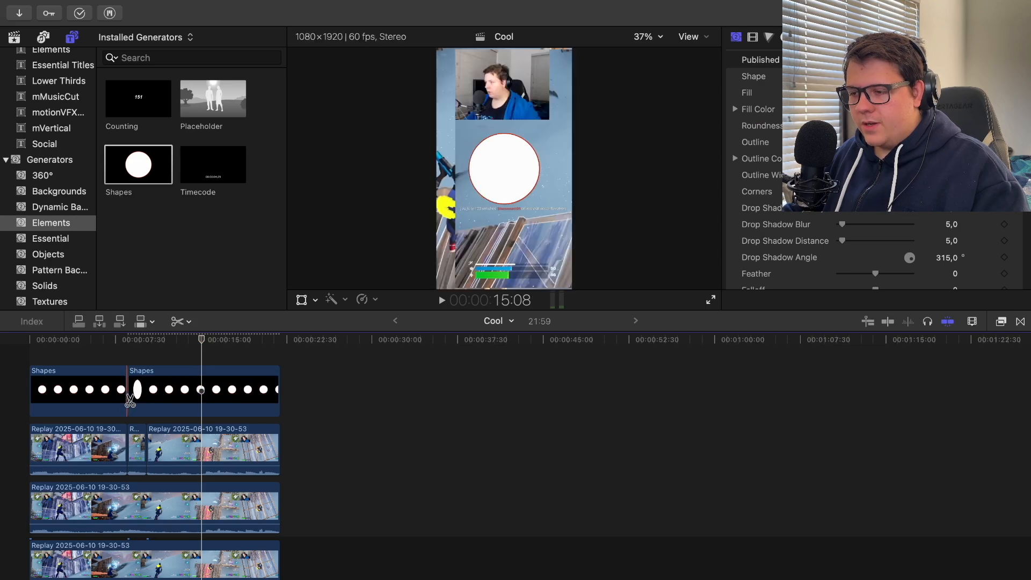
click(146, 398)
key(a)
click(139, 390)
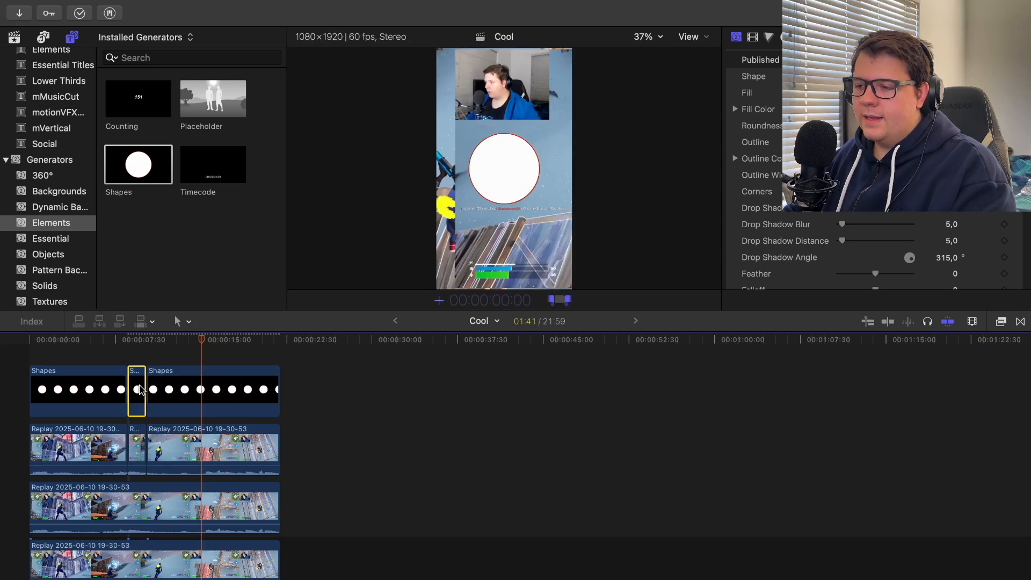
key(Delete)
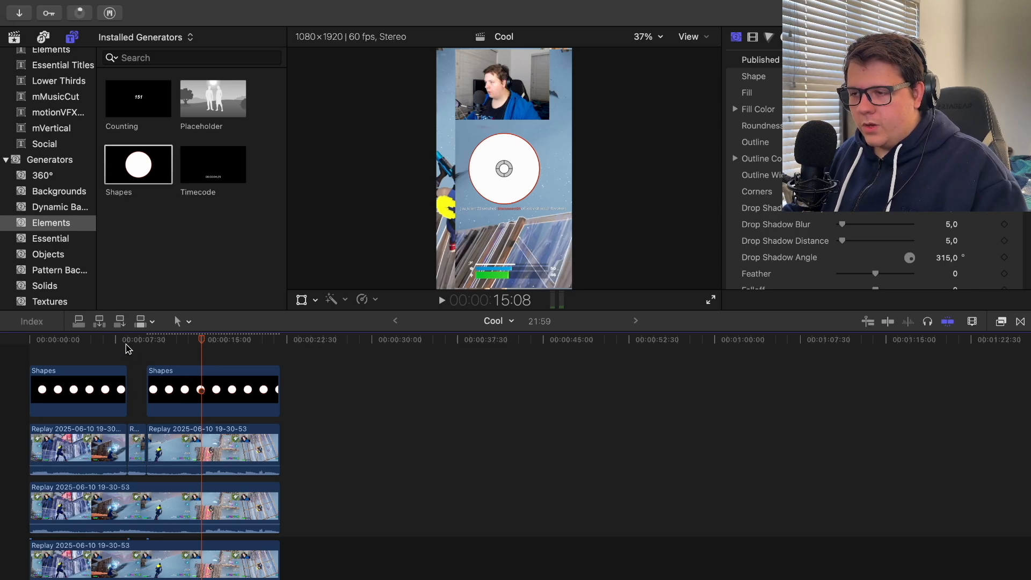
- Delete the second remaining Shapes piece and extend the first one to the end of the replay clips
click(127, 349)
click(133, 447)
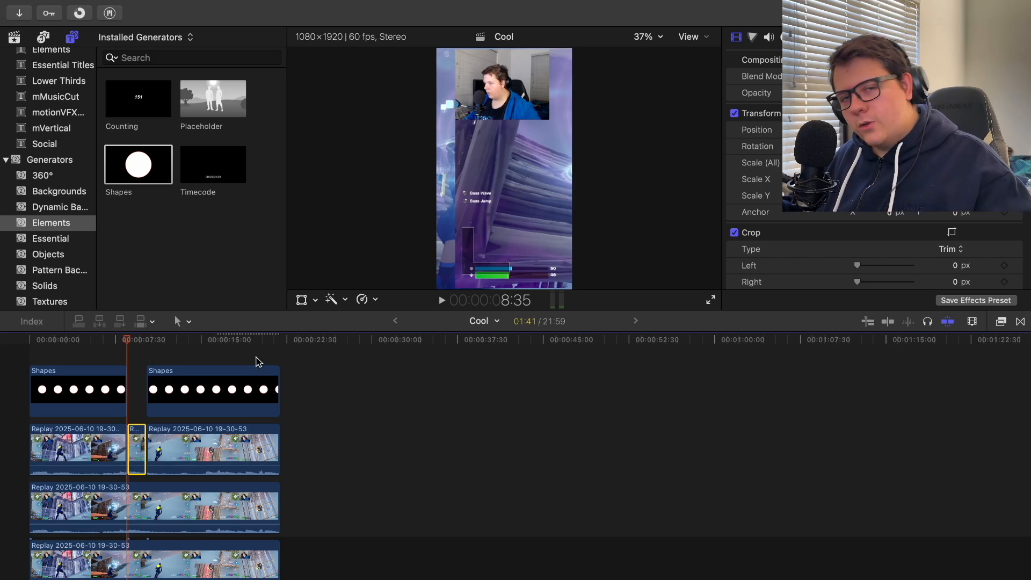
click(197, 407)
key(Delete)
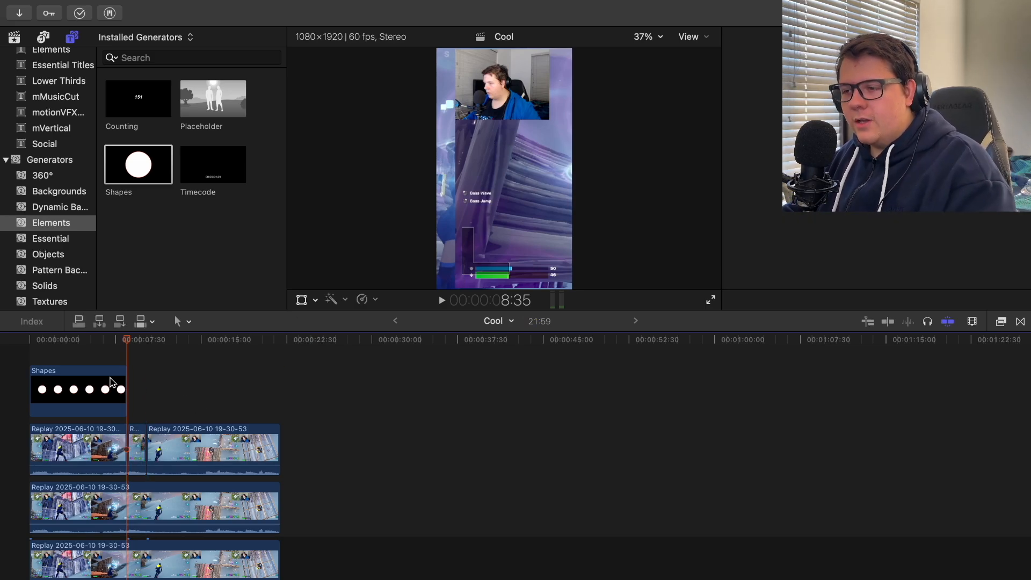
drag(125, 380, 279, 383)
- Move the white circle over the webcam image with the Transform tool and scale it down slightly to fit
click(100, 398)
click(302, 300)
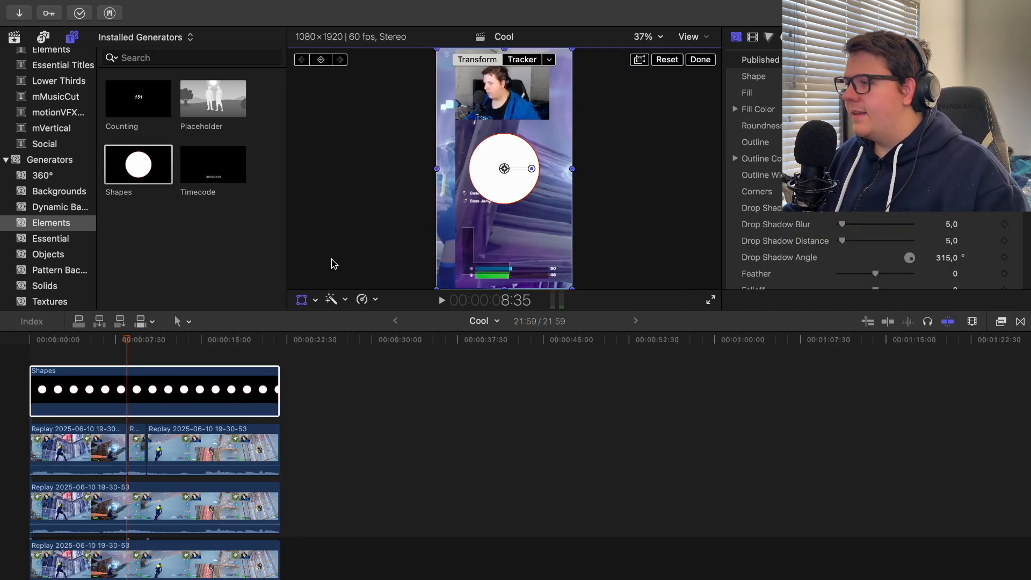
drag(504, 169, 501, 84)
drag(568, 206, 567, 201)
drag(502, 85, 502, 84)
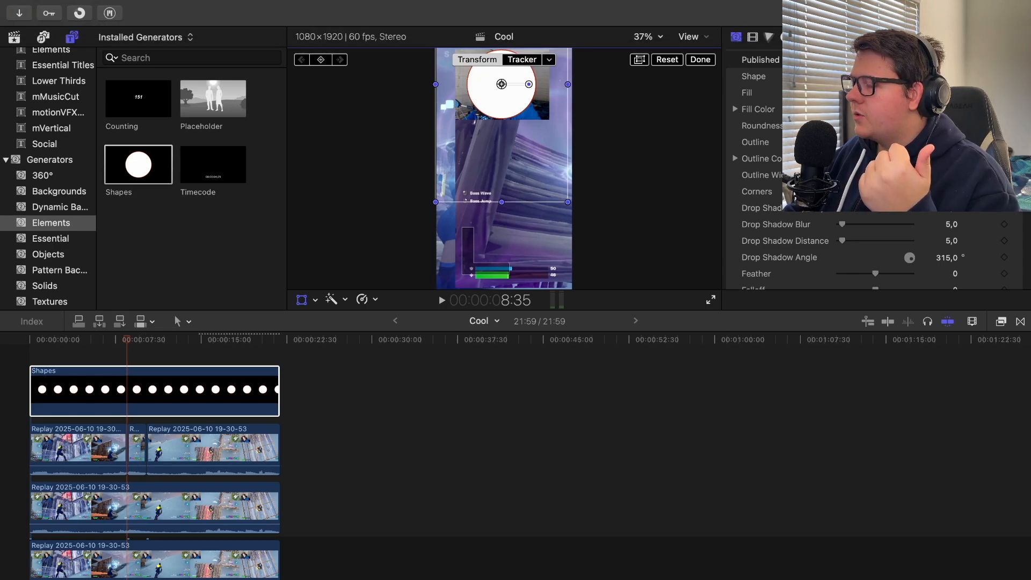
- Set the Shapes clip's blend mode to Stencil Alpha and shift the circular mask slightly left to centre it on the webcam
click(752, 37)
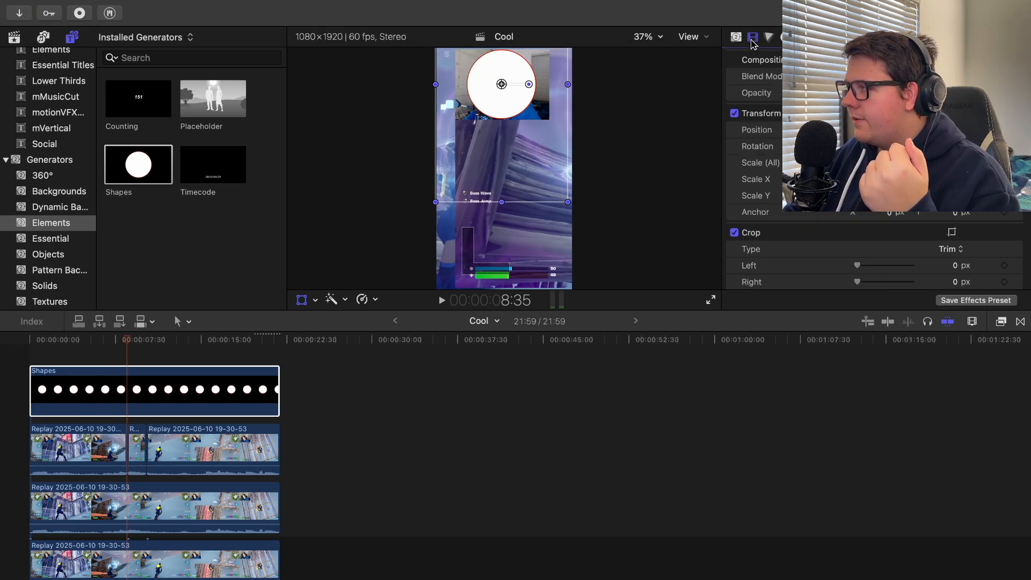
click(949, 76)
click(756, 43)
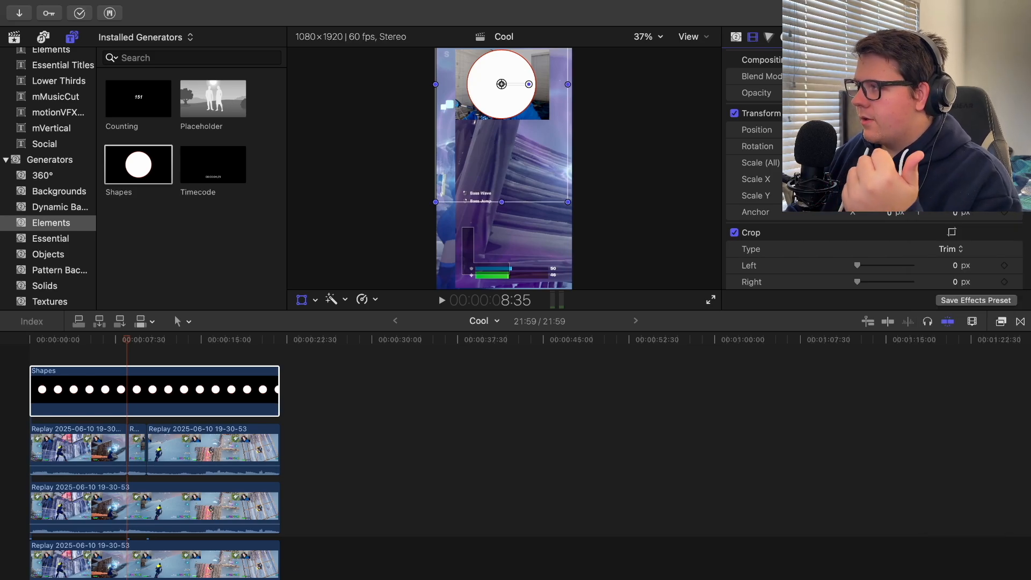
click(949, 76)
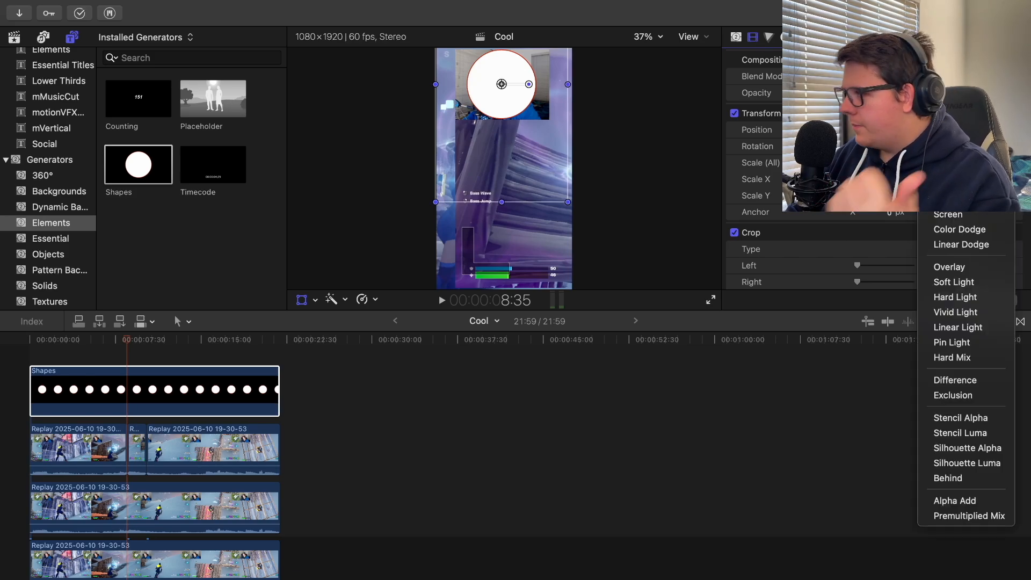
click(961, 419)
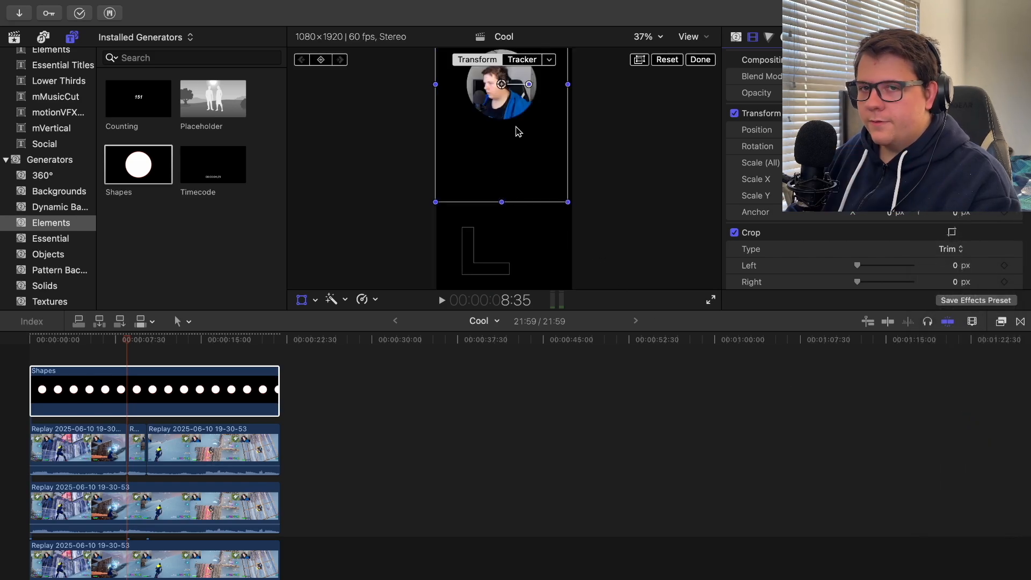
drag(504, 91, 499, 89)
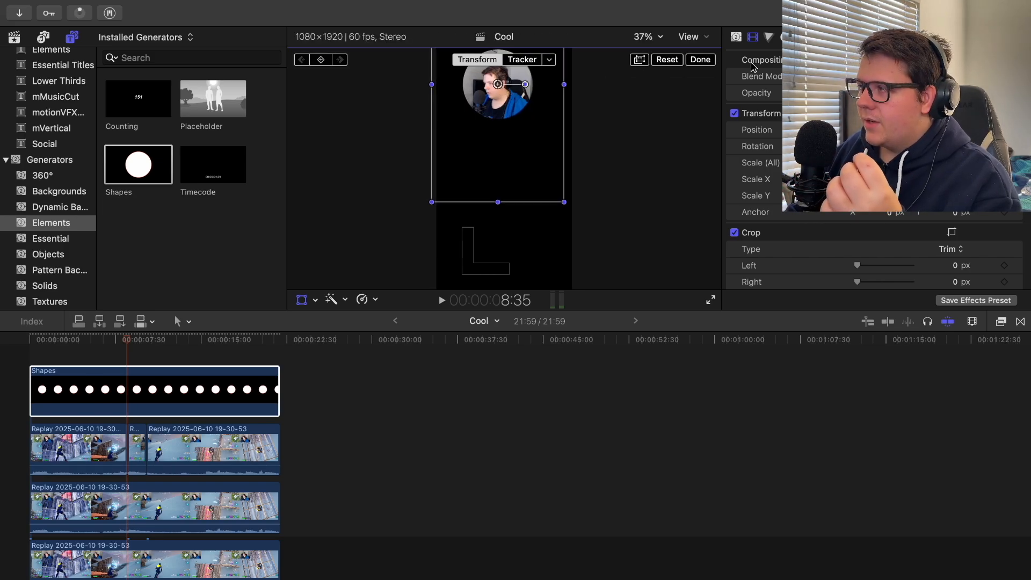
click(715, 60)
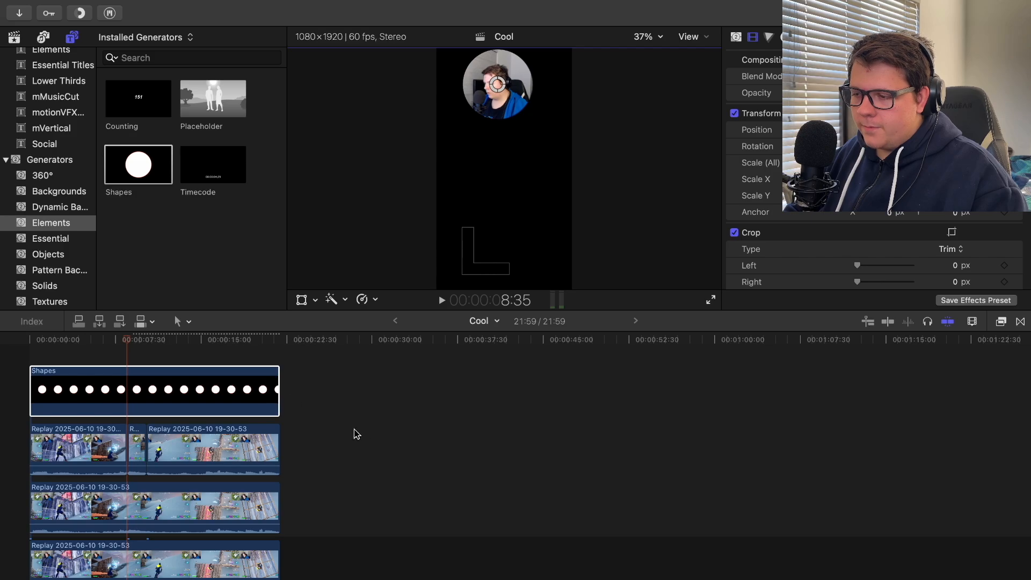
- Combine the Shapes clip and the three top replay pieces into a new compound clip named Webcam
drag(350, 443, 64, 386)
right_click(111, 392)
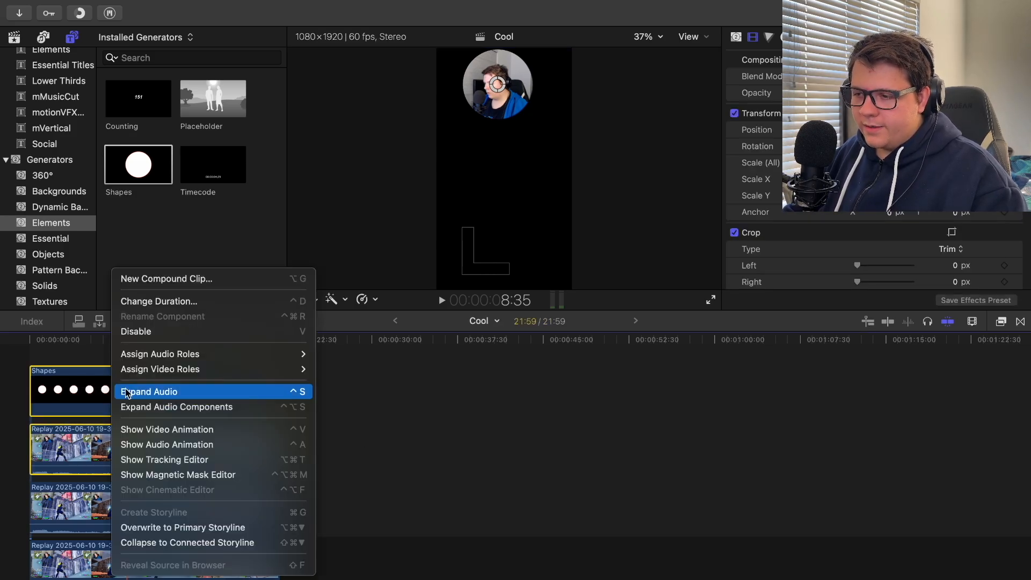
click(218, 280)
text(Webc)
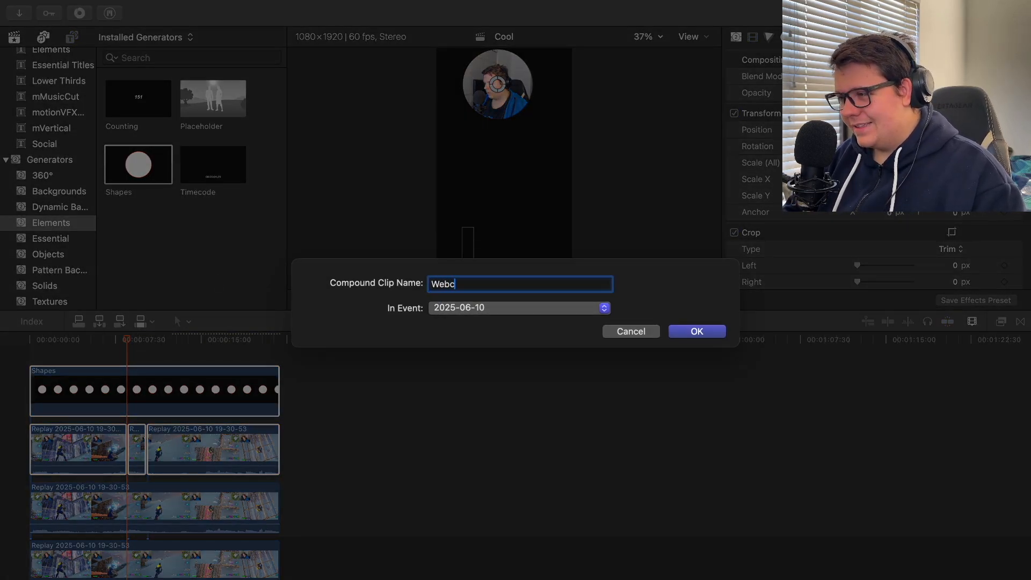
text(am)
key(Return)
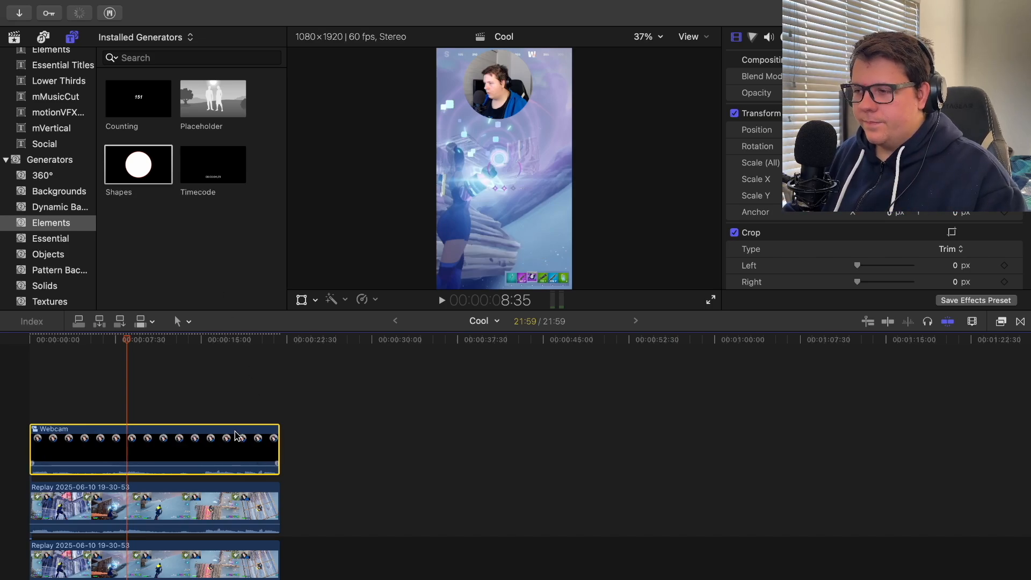
- Scale the Webcam clip down with the Transform tool and place the circle in the upper-right corner of the vertical frame
click(120, 398)
click(302, 301)
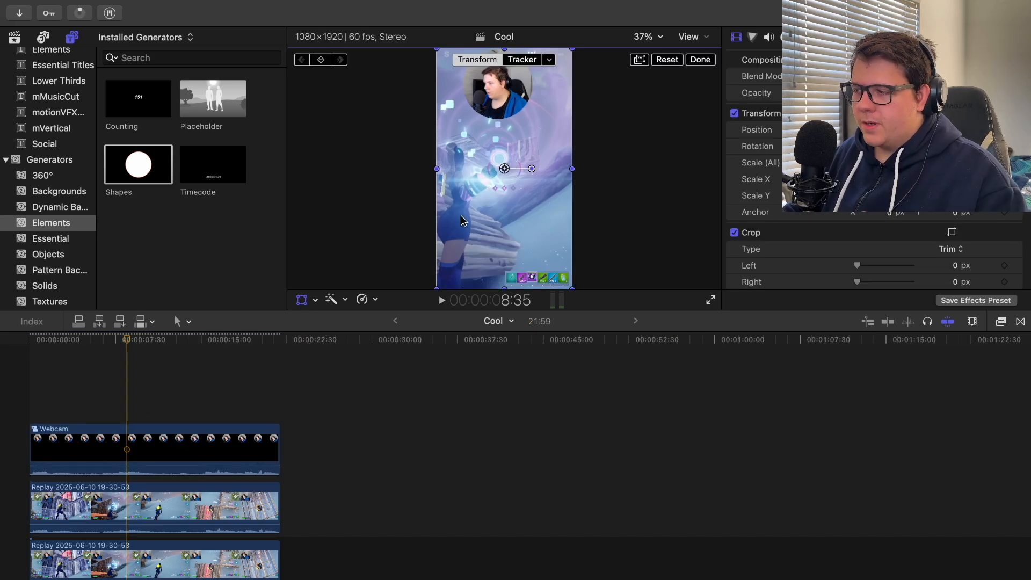
drag(436, 289, 453, 256)
drag(504, 169, 549, 138)
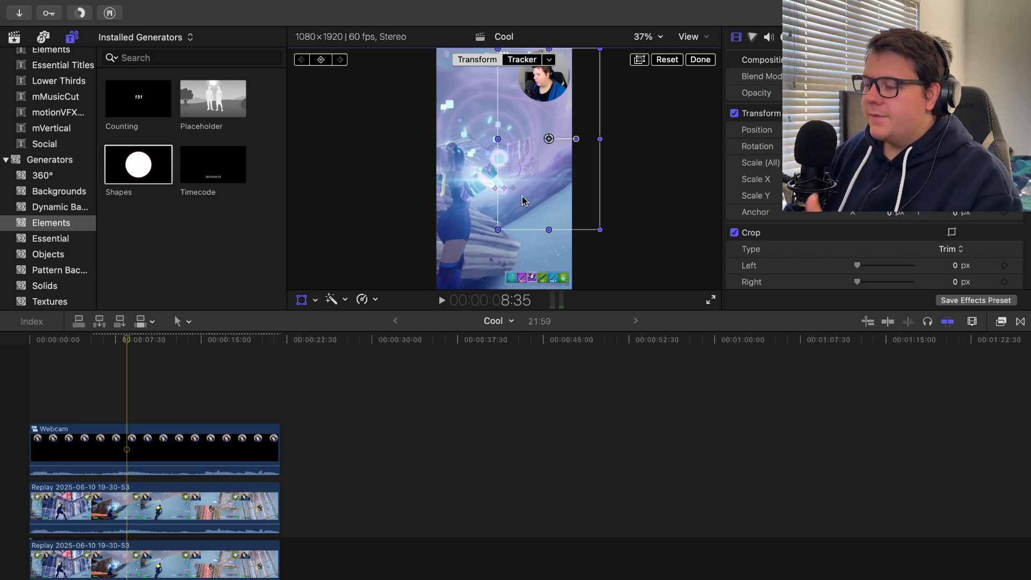
drag(500, 226, 494, 235)
drag(543, 143, 547, 145)
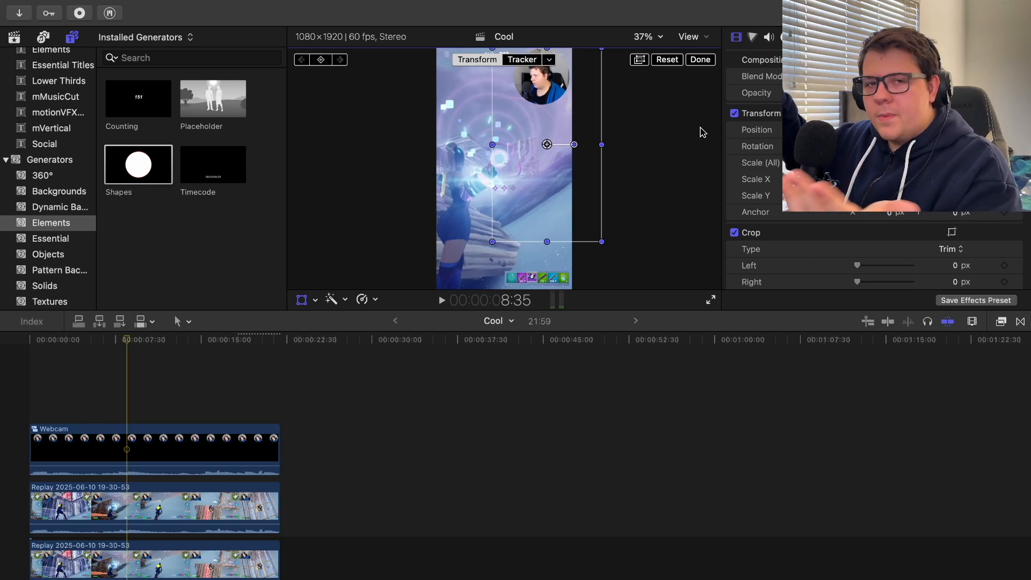
- Apply the Stylize effect Drop Shadow to the Webcam compound clip
click(81, 413)
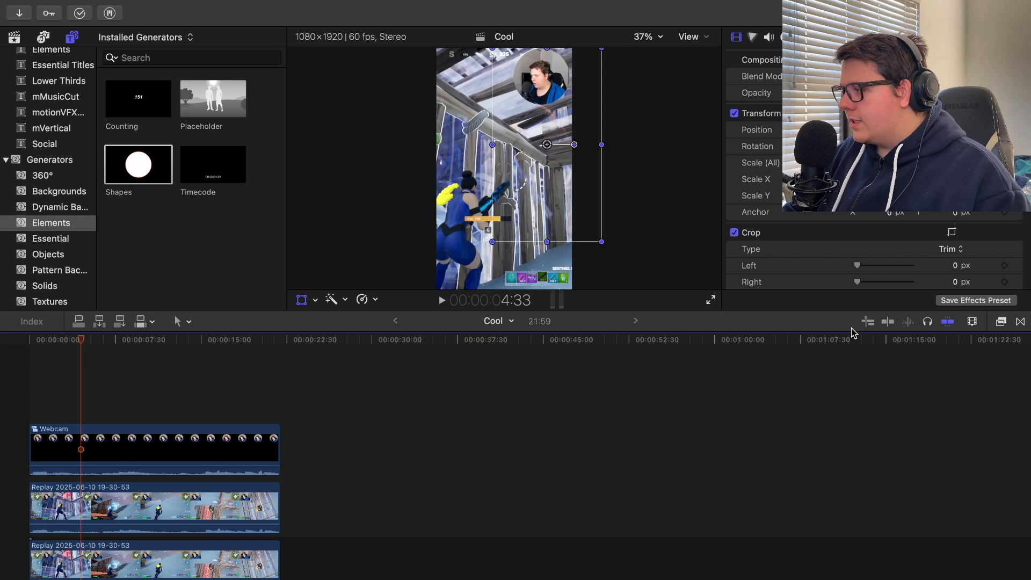
click(46, 410)
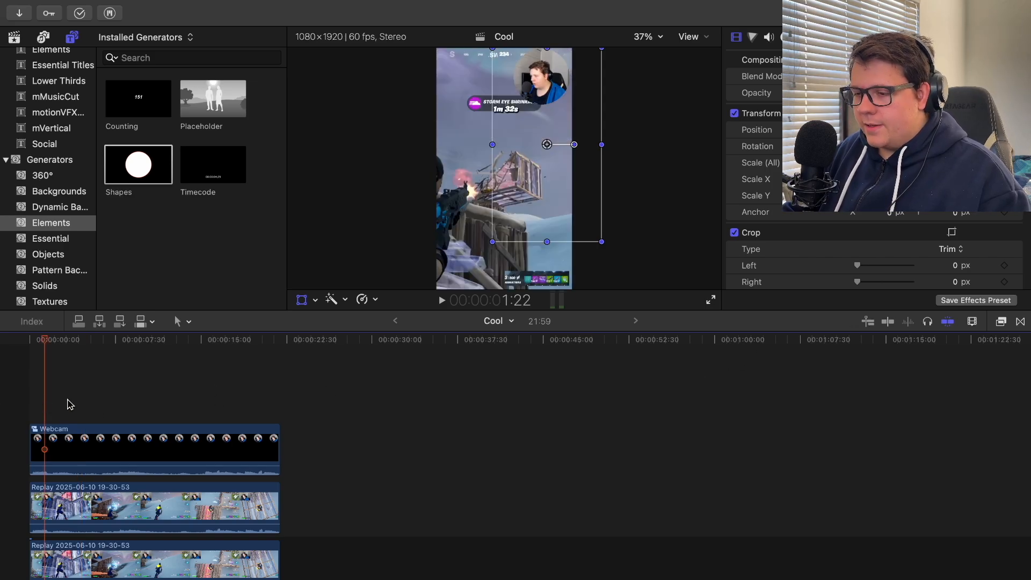
key(super+5)
scroll(835, 475, down, 5)
click(827, 532)
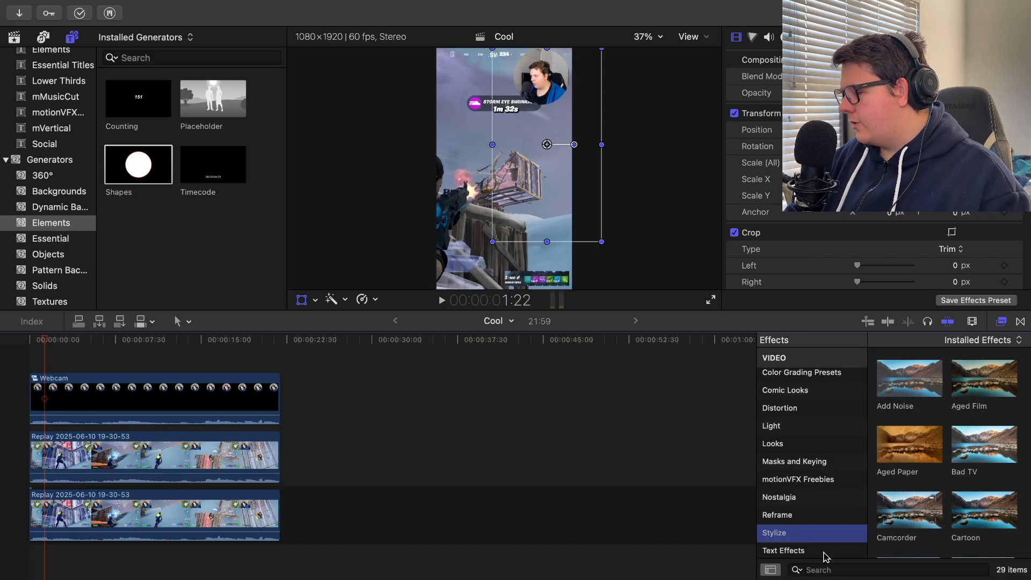
scroll(925, 530, down, 5)
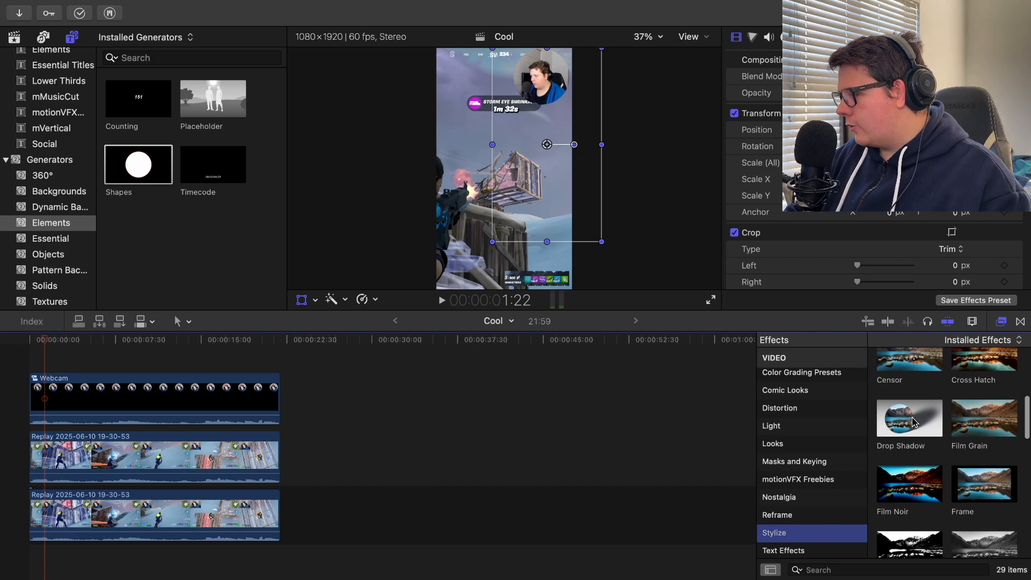
click(912, 421)
drag(912, 420, 237, 402)
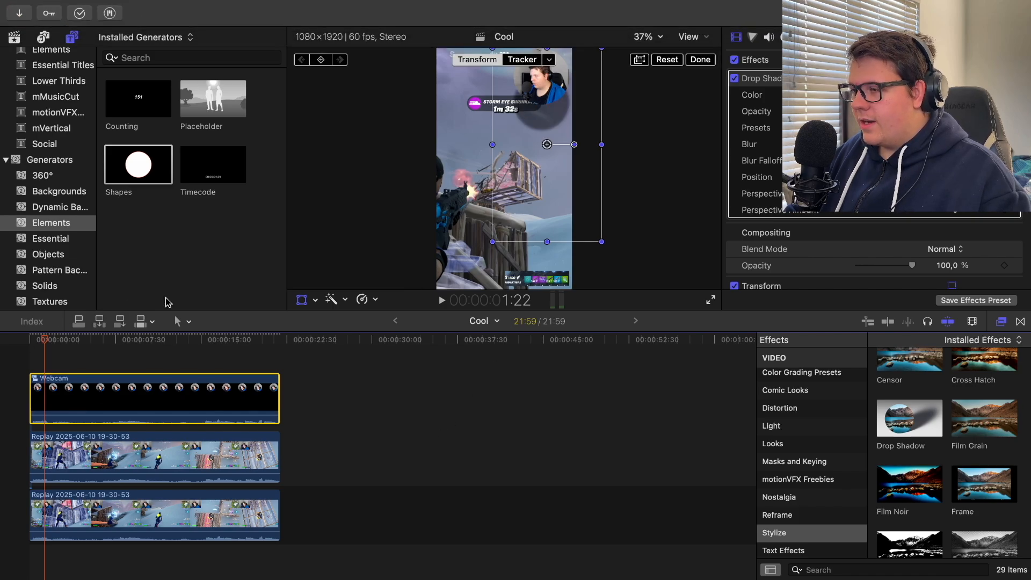
- Move the drop shadow up close behind the webcam circle and check it by playing the edit from the start
click(302, 302)
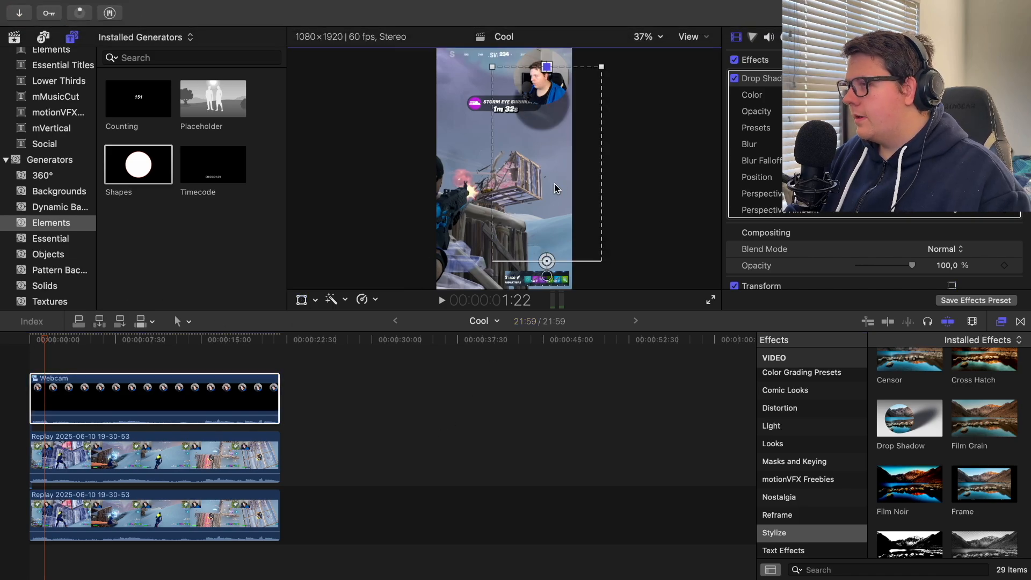
drag(555, 187, 554, 170)
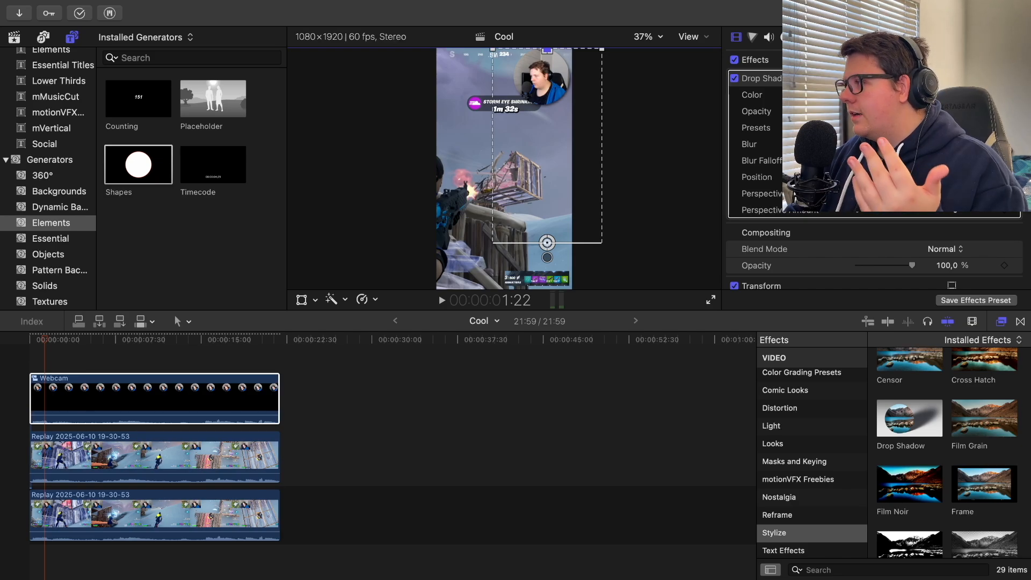
click(1002, 321)
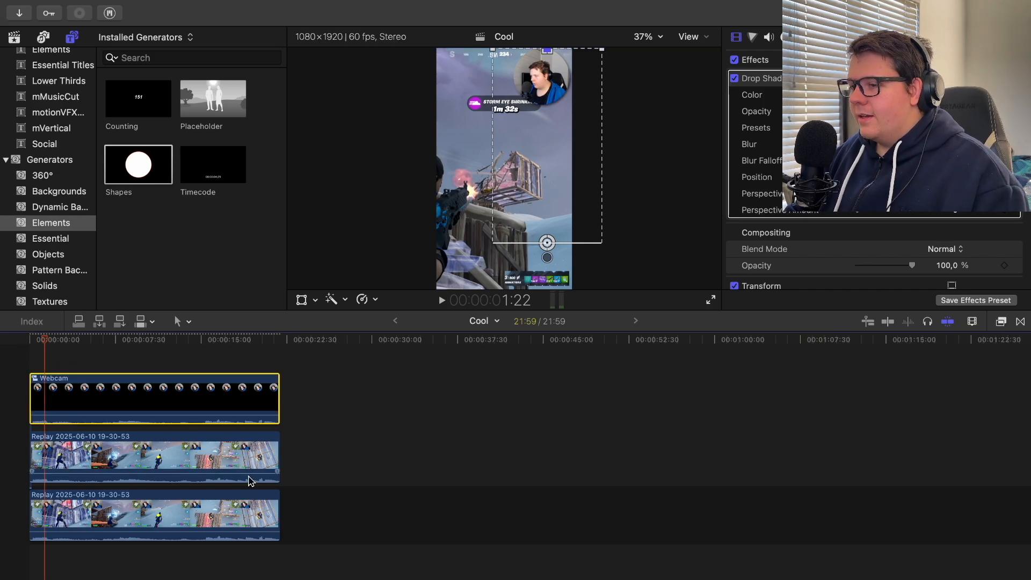
click(30, 364)
key(space)
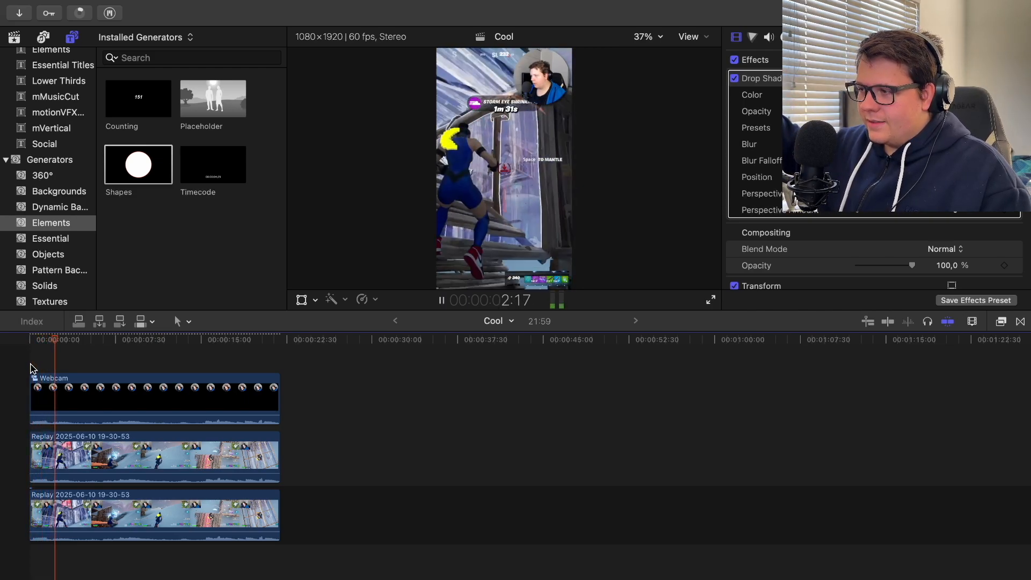
key(space)
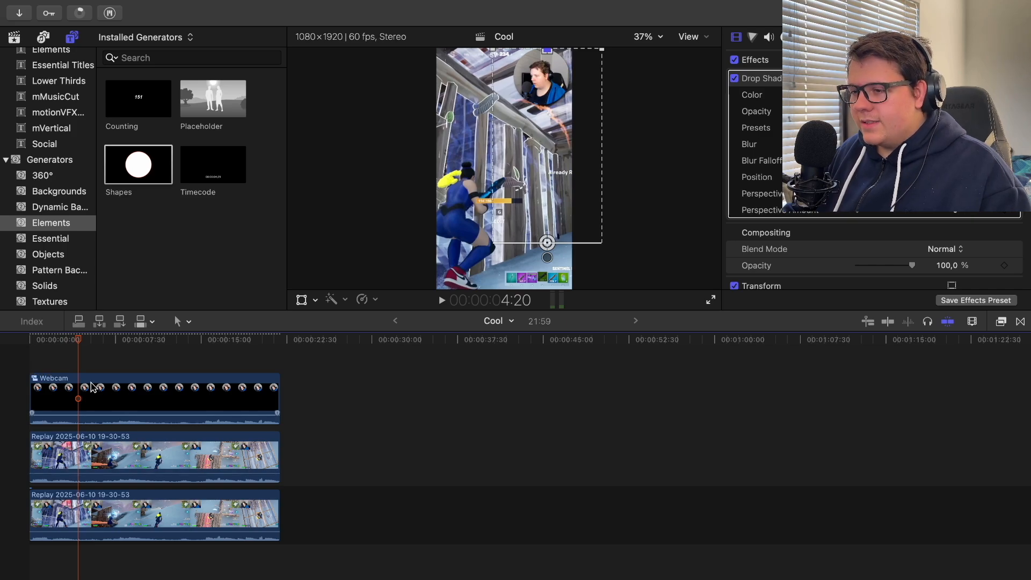
- Add the Twitch and Kick handle graphic from 06 May 2025 above the Webcam clip, spanning the full length of the edit
click(18, 370)
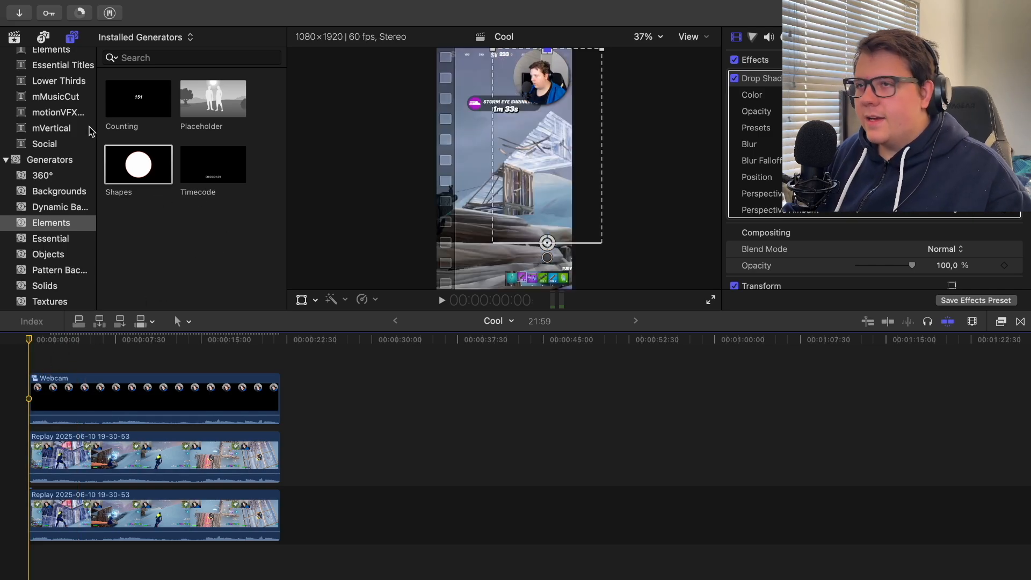
click(20, 39)
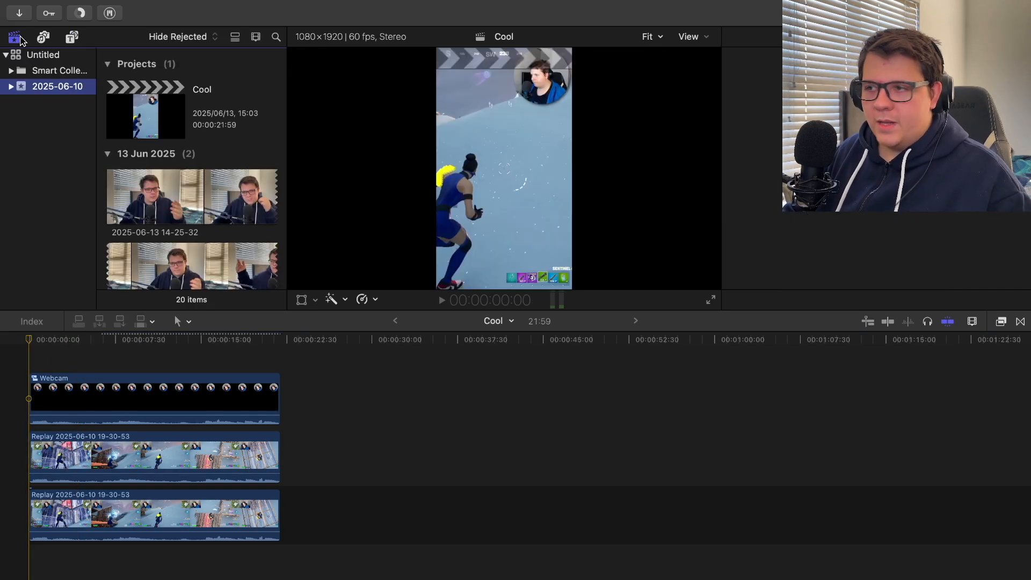
scroll(210, 236, down, 10)
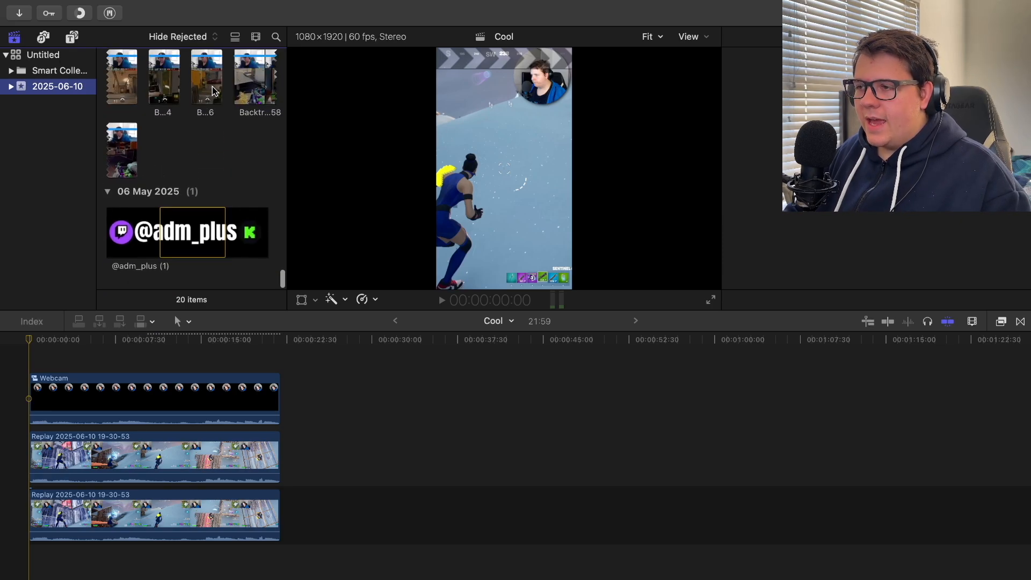
drag(181, 245, 283, 370)
scroll(236, 361, up, 1)
click(33, 351)
click(105, 399)
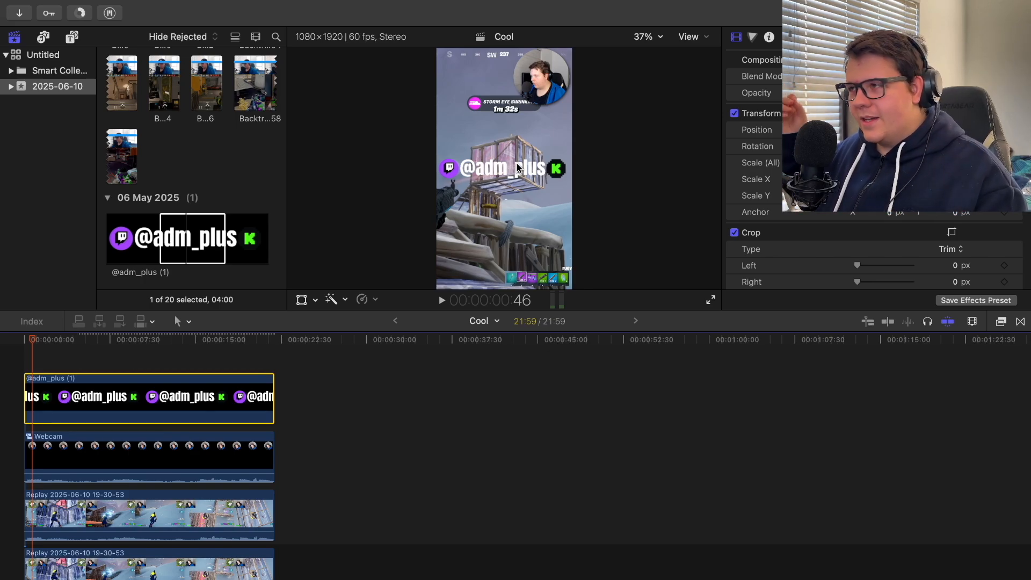
- Scale the handle graphic down to fit across the lower part of the webcam circle and play the edit to check it
click(302, 299)
drag(437, 189, 545, 101)
click(649, 126)
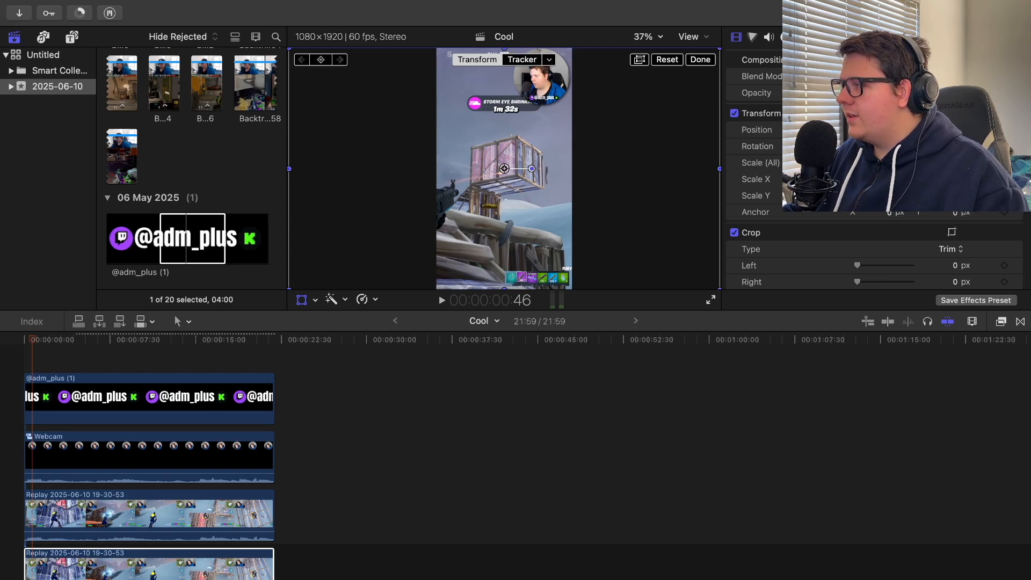
click(208, 388)
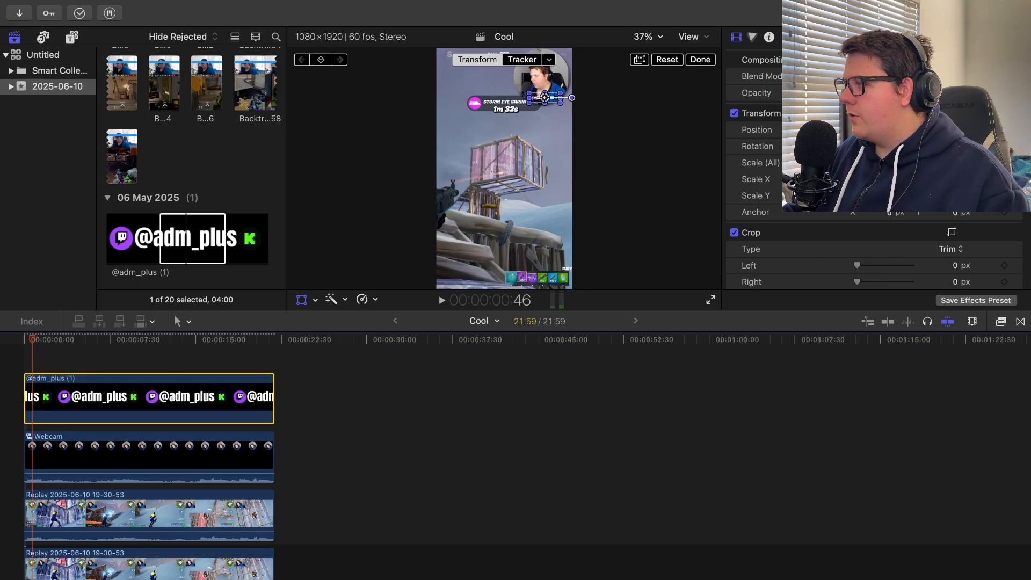
click(649, 166)
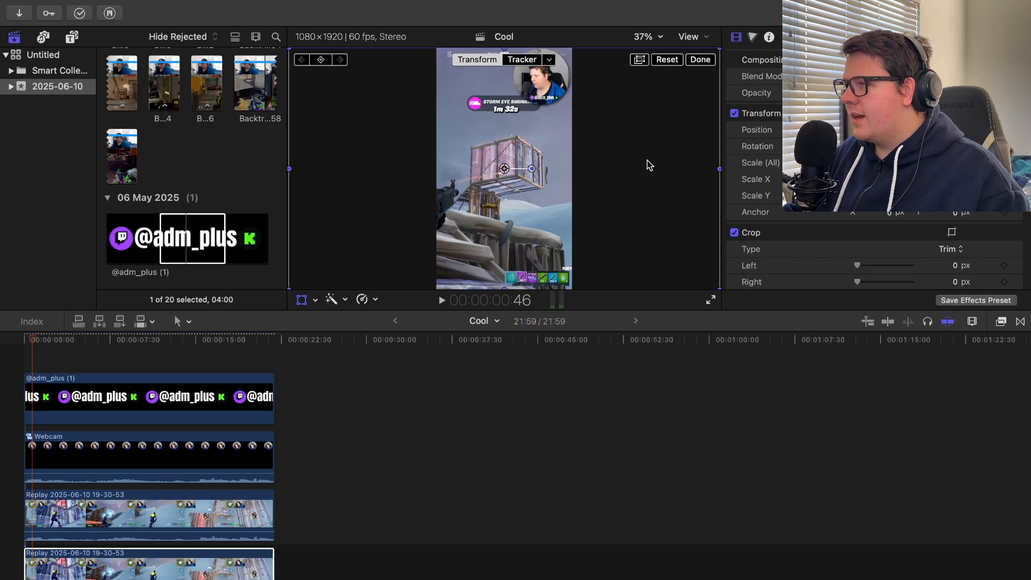
click(623, 351)
key(space)
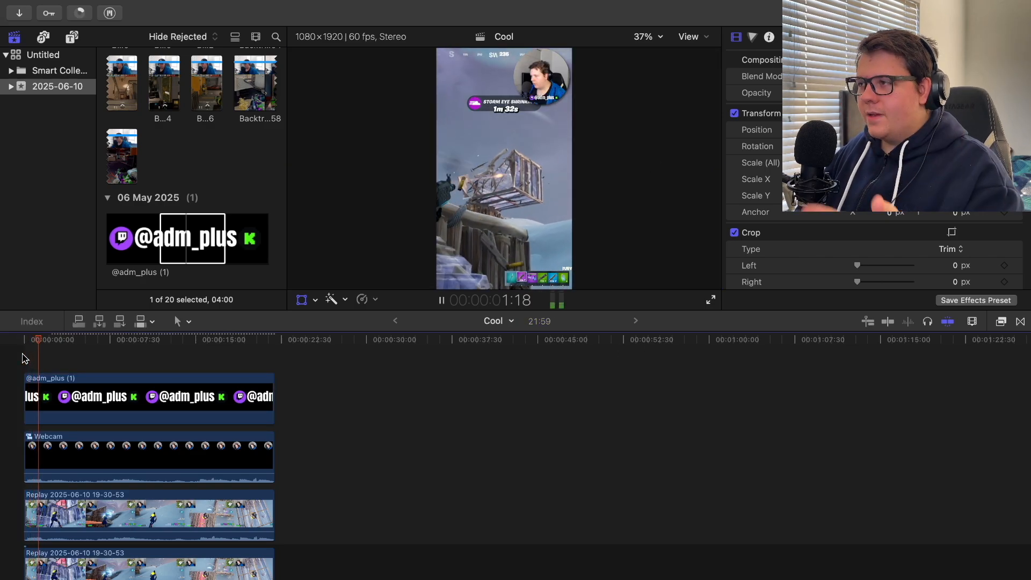